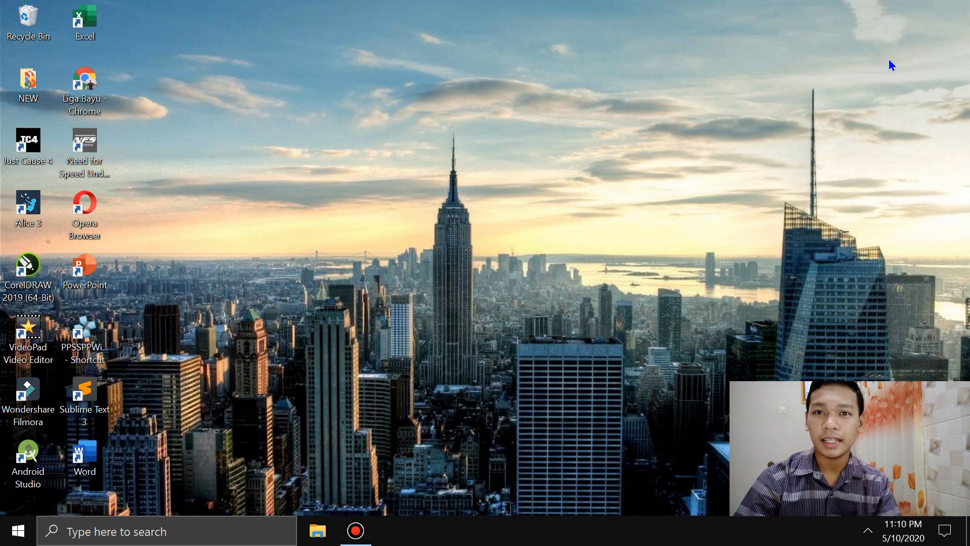
Refresh the desktop and launch the Opera browser.
right_click(634, 72)
click(663, 123)
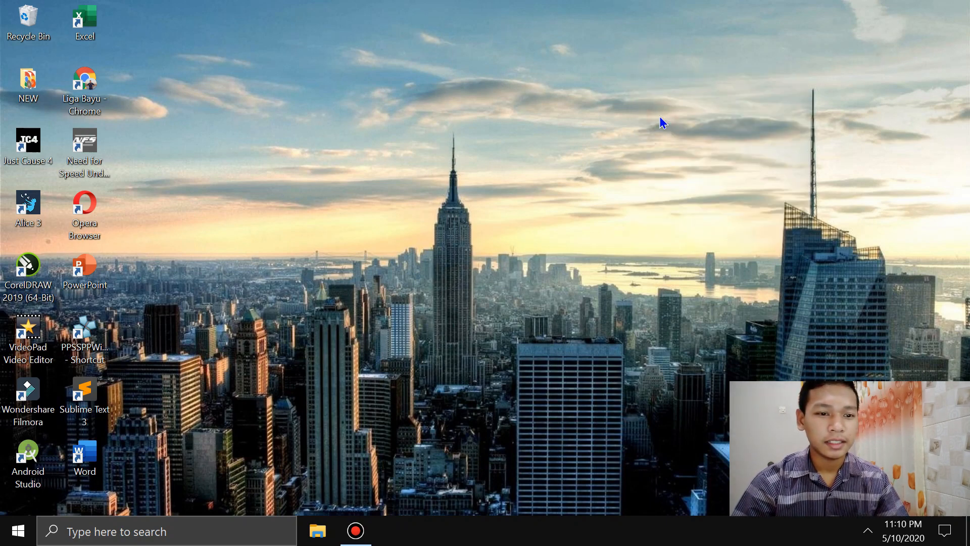
click(93, 221)
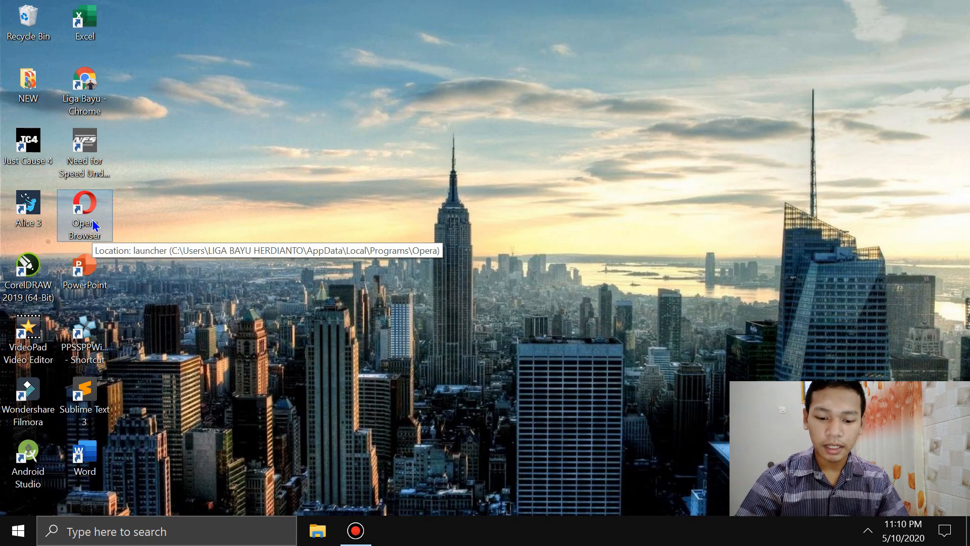
double_click(93, 223)
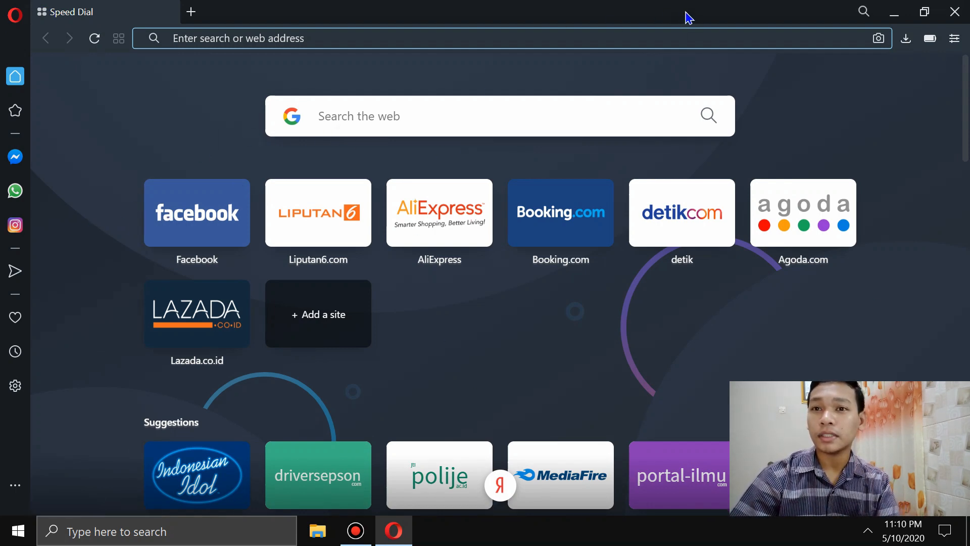
Search the web for "drive" and open the Google Drive sign-in result.
click(529, 127)
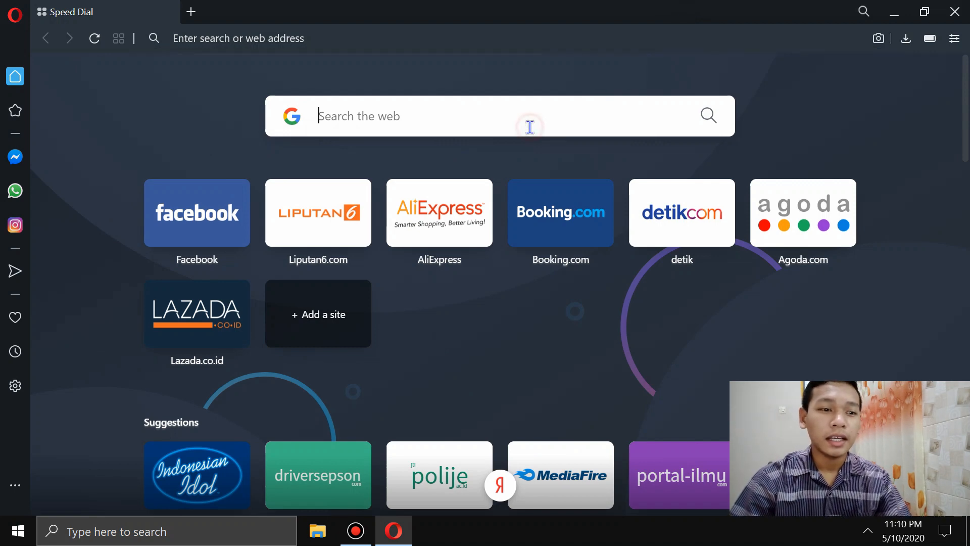
text(drive)
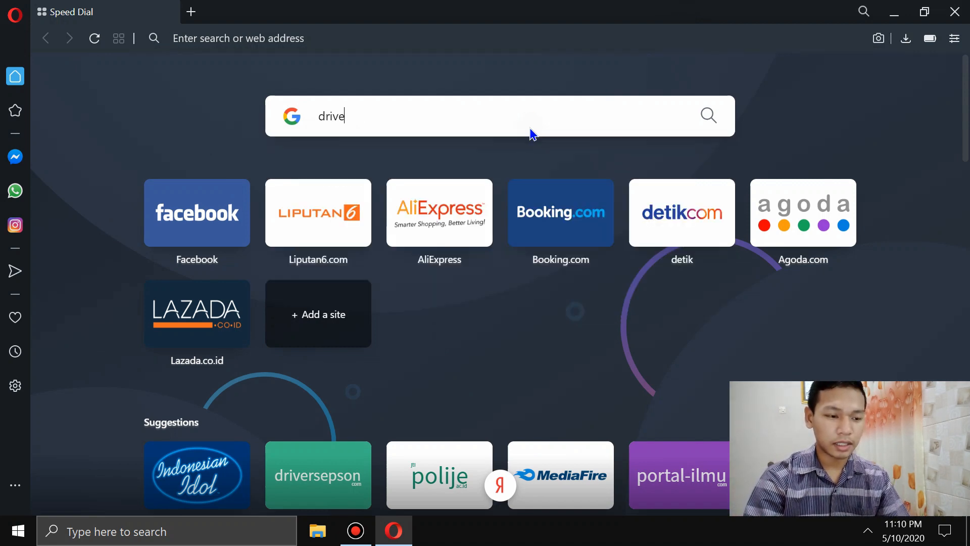
key(Return)
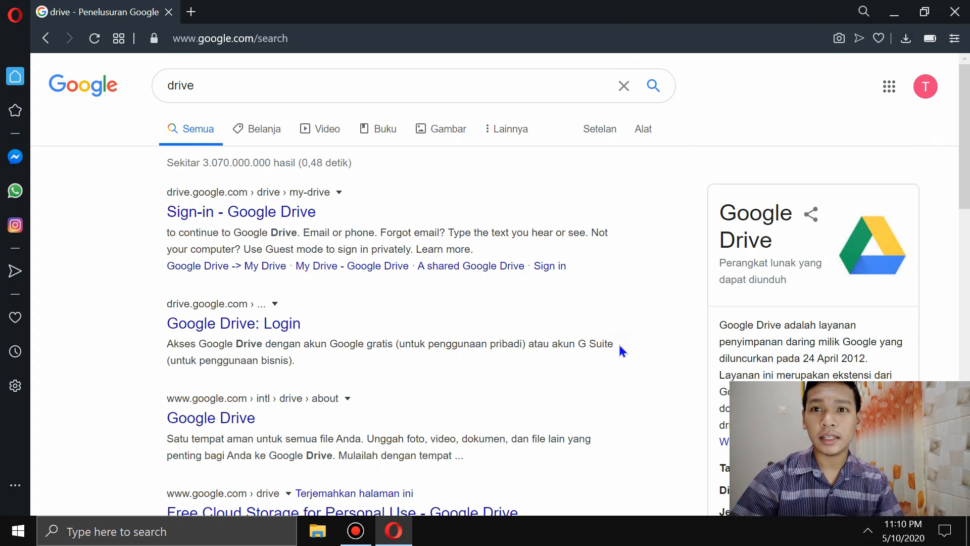
click(285, 215)
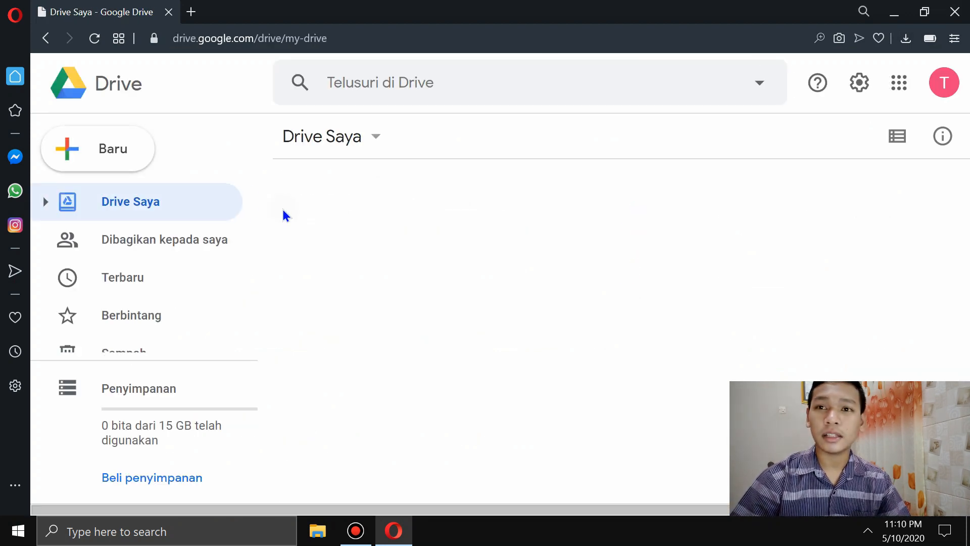
Dismiss the desktop notification prompt in Google Drive and open the BIODATA MAHASISWA form.
scroll(285, 215, down, 5)
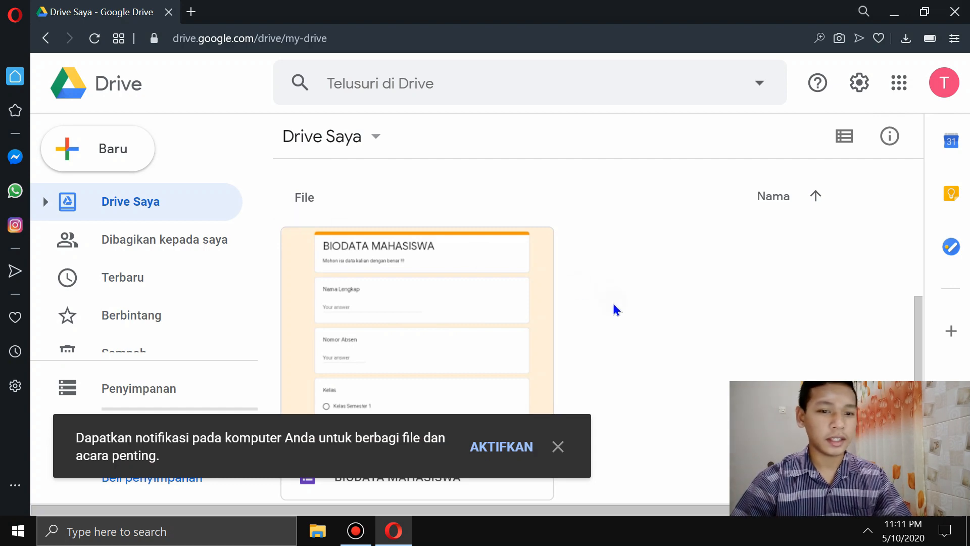
click(557, 446)
key(ctrl+minus)
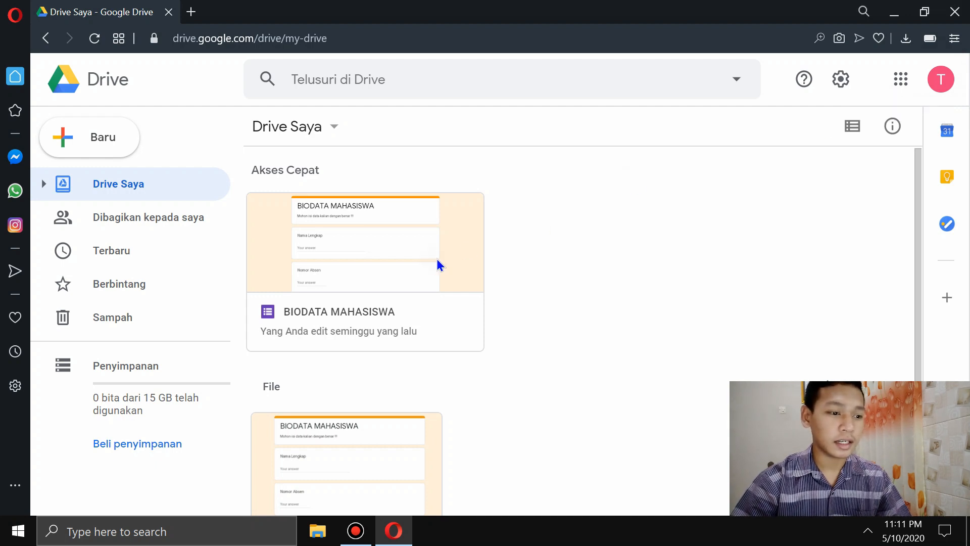
click(423, 263)
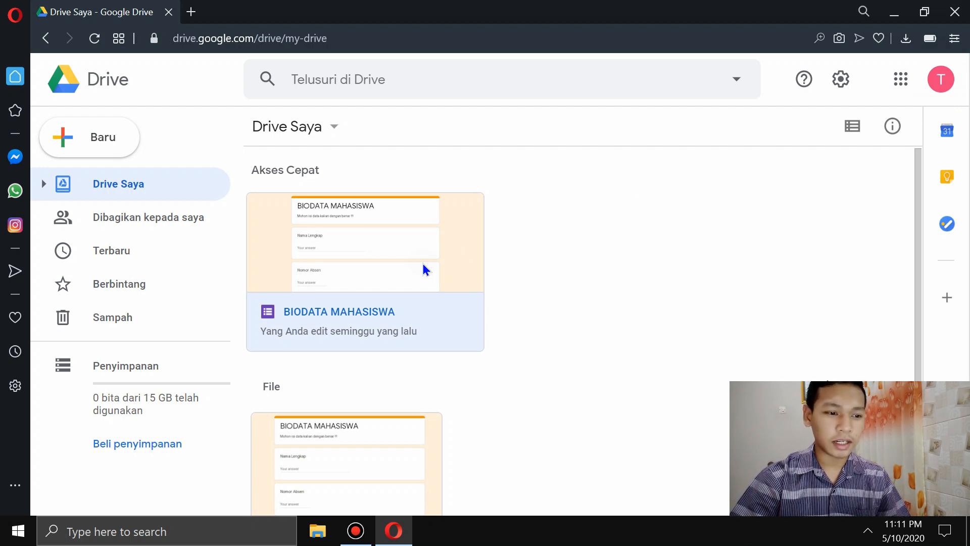
click(424, 265)
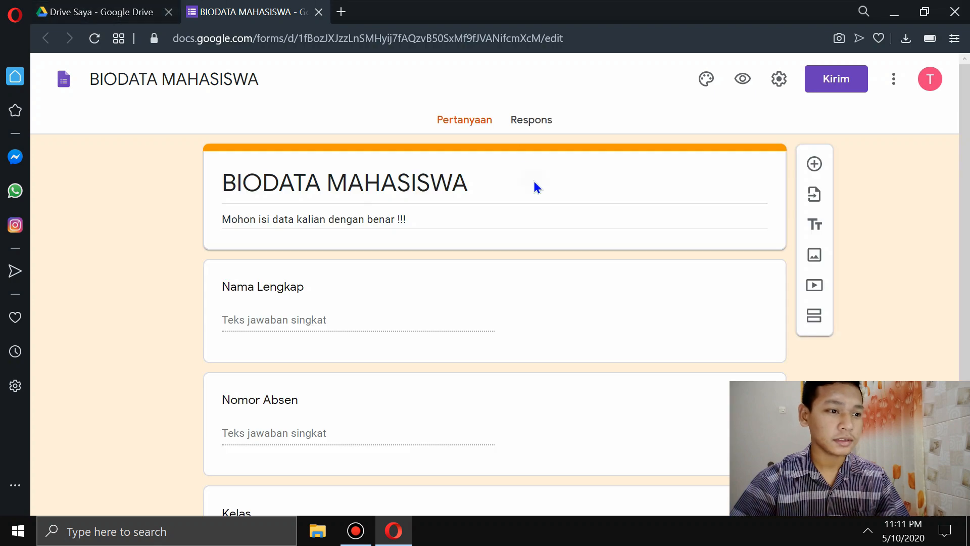
Look through the form's questions from the title down to Kelas.
scroll(753, 243, down, 3)
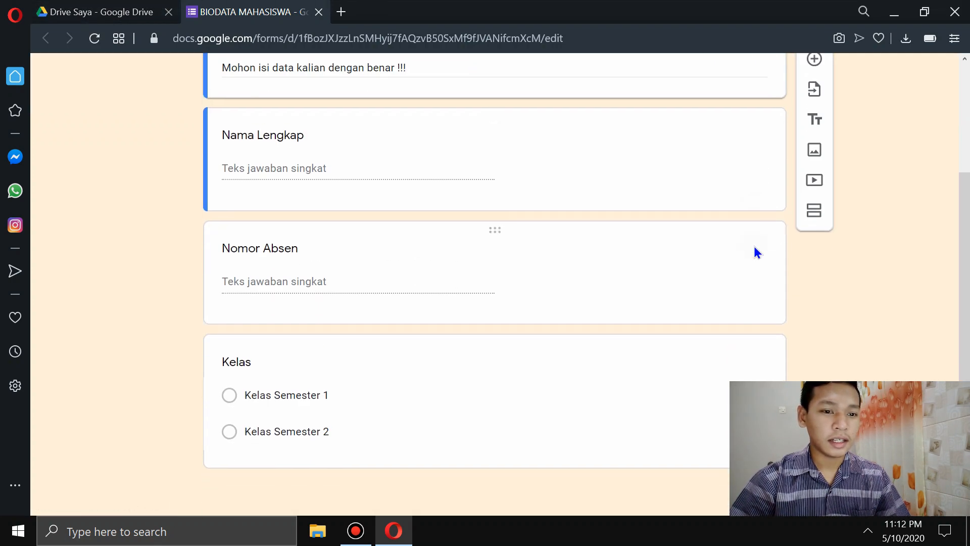
scroll(663, 356, up, 3)
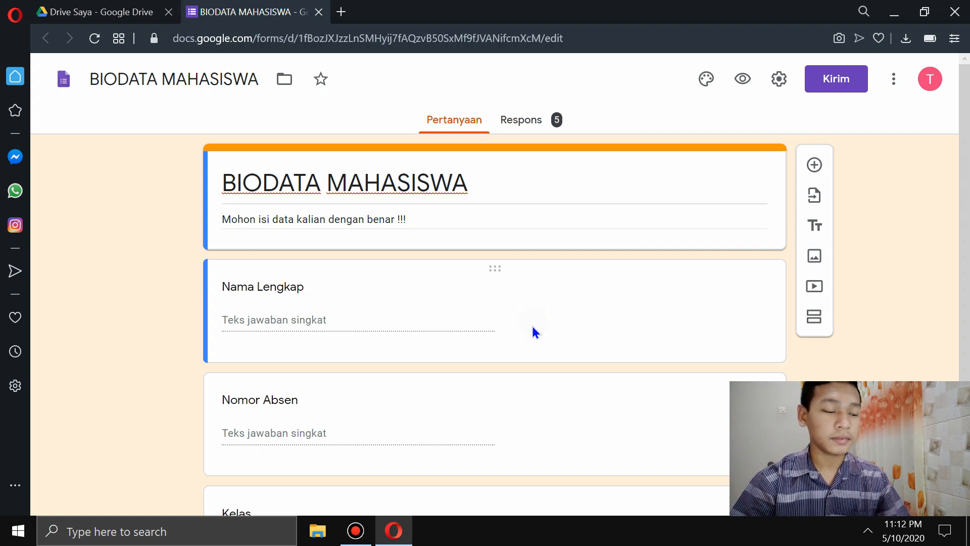
scroll(533, 323, down, 3)
scroll(533, 327, up, 3)
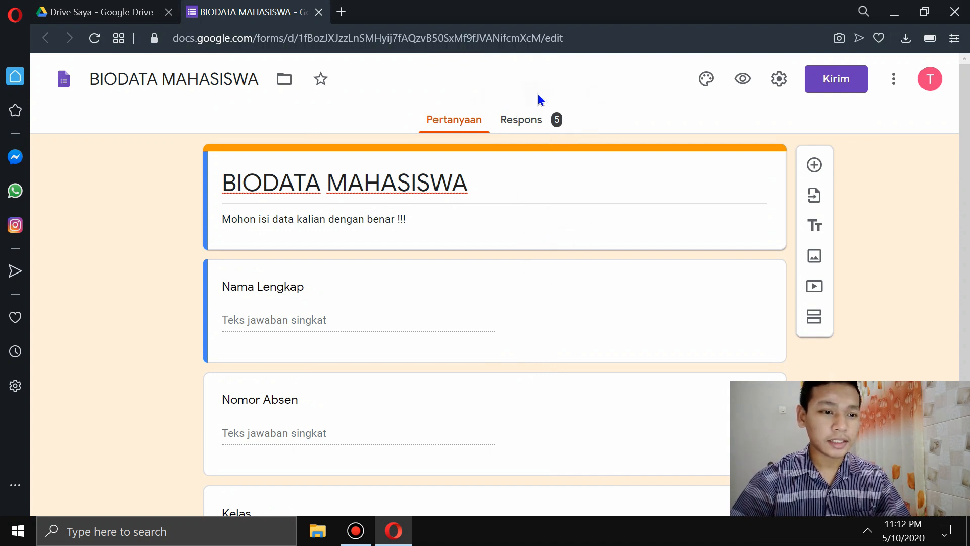
key(ctrl+plus)
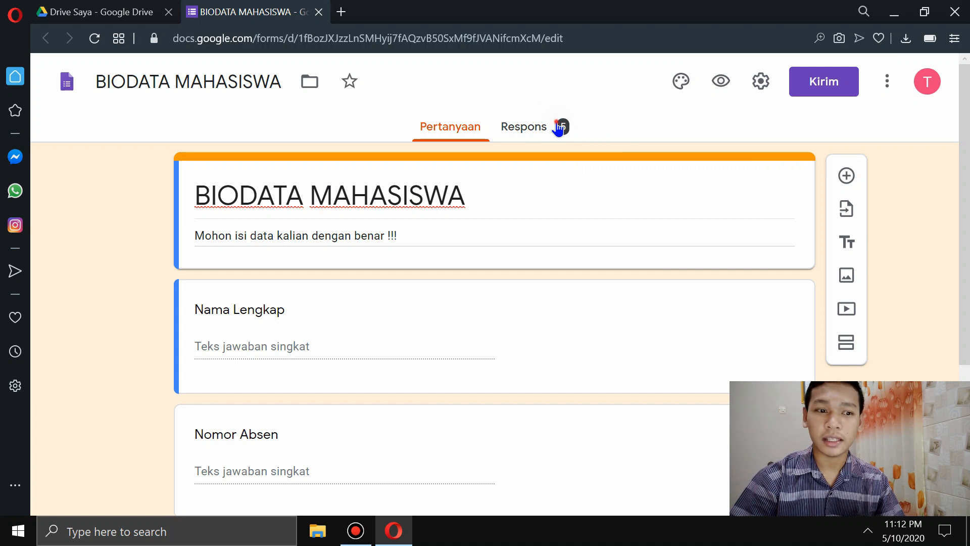
Open the form's responses and review the summary of answers for Nama Lengkap, Nomor Absen and Kelas.
click(559, 129)
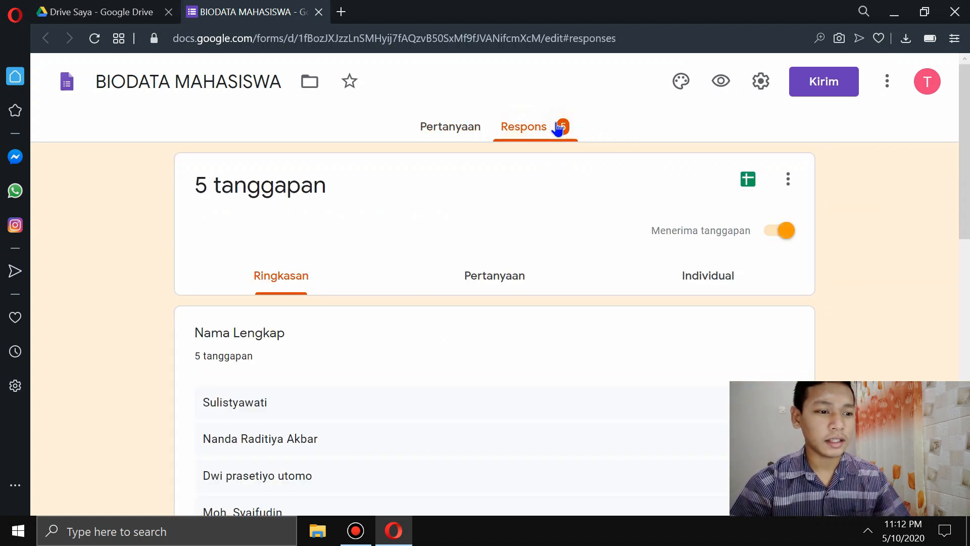
scroll(553, 132, down, 2)
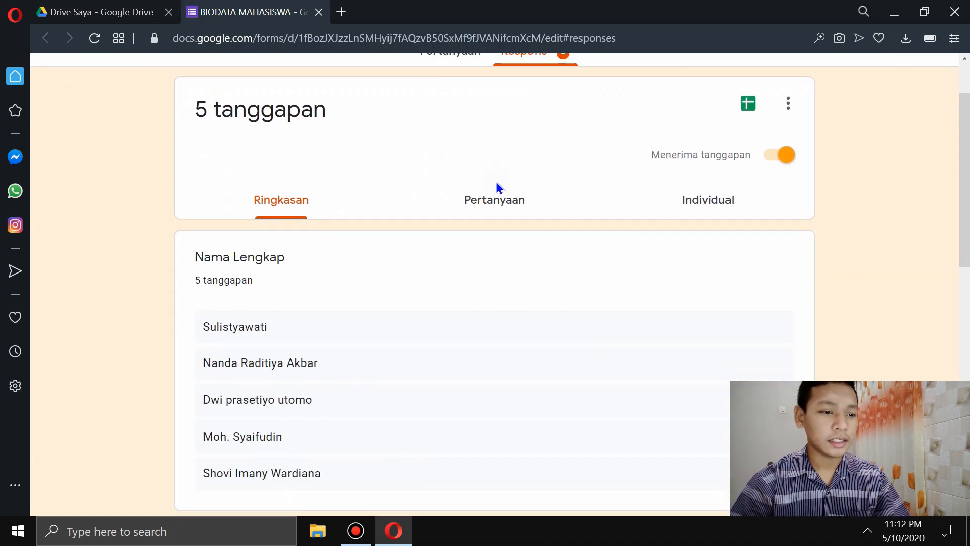
scroll(486, 188, down, 4)
scroll(329, 177, down, 2)
scroll(329, 177, down, 10)
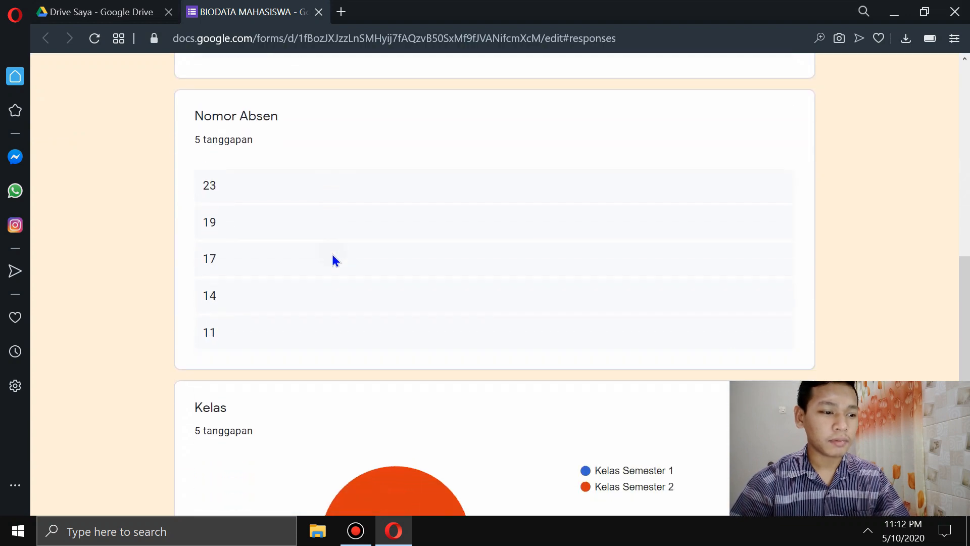
scroll(465, 290, up, 15)
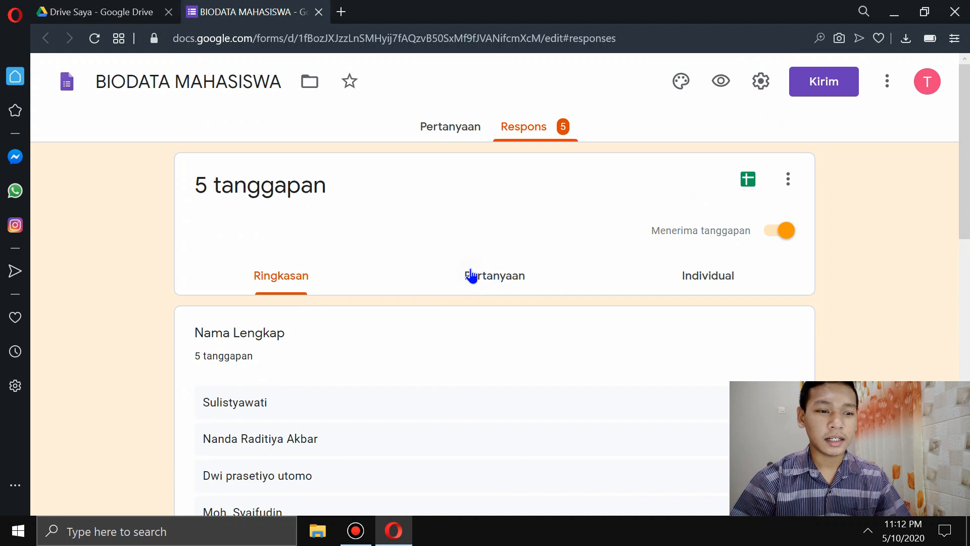
scroll(471, 275, down, 2)
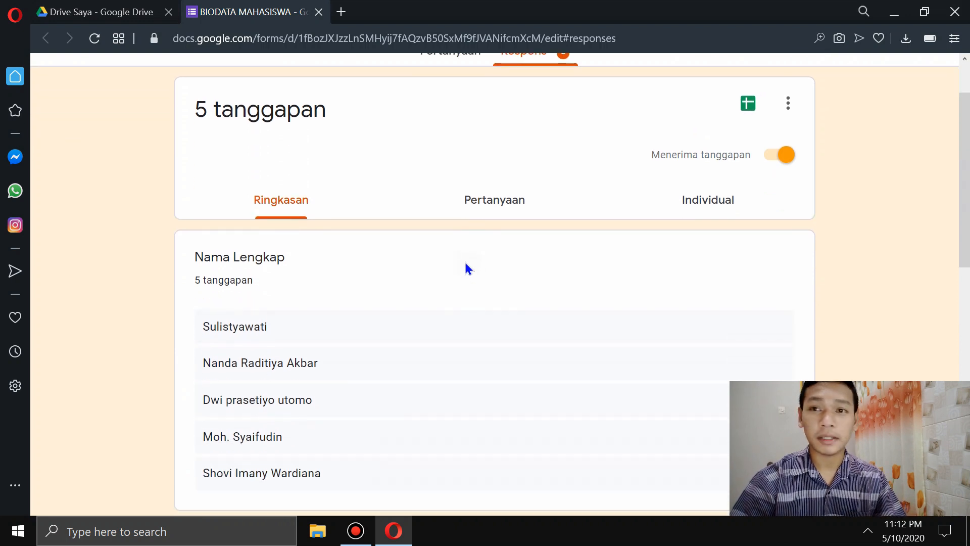
scroll(465, 266, up, 2)
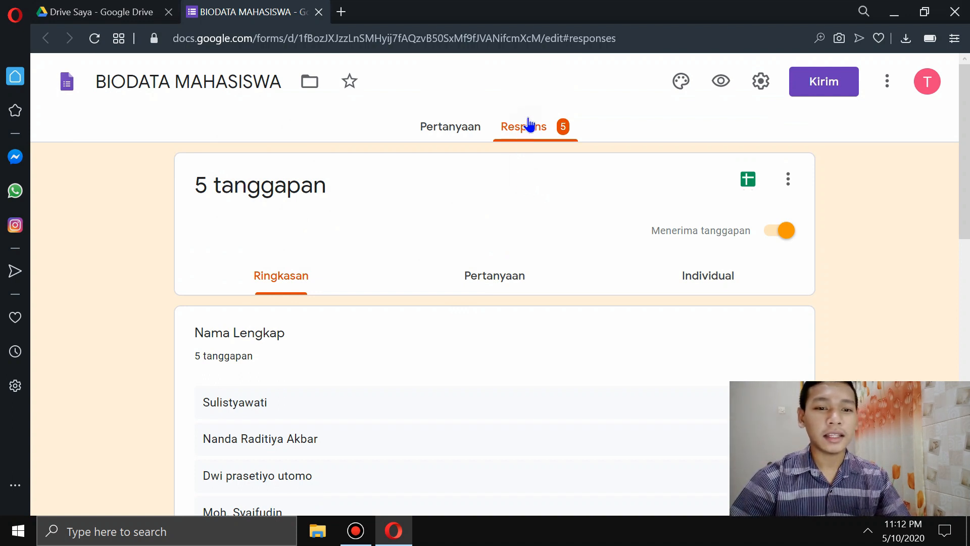
Download the form responses as a .csv file and open the downloaded BIODATA MAHASISWA.csv.zip archive.
click(789, 185)
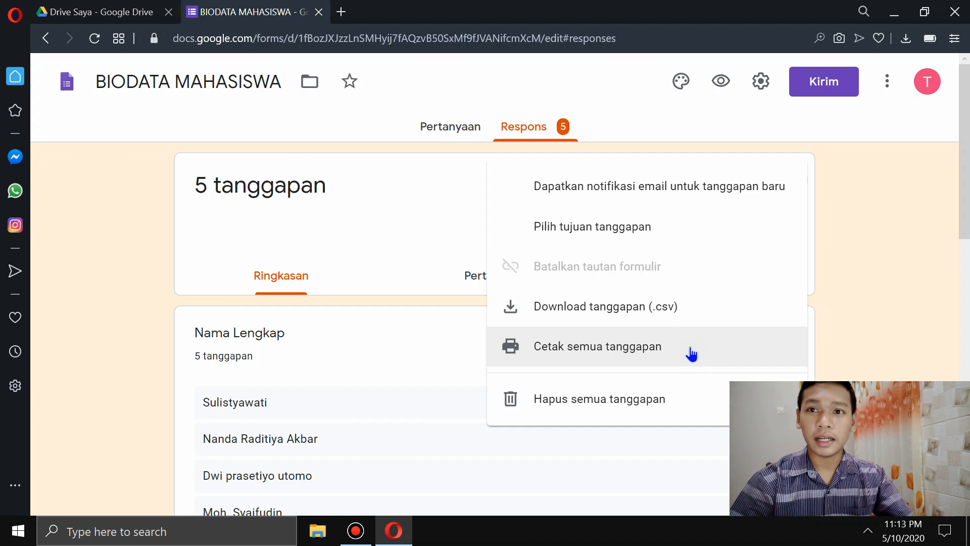
click(654, 320)
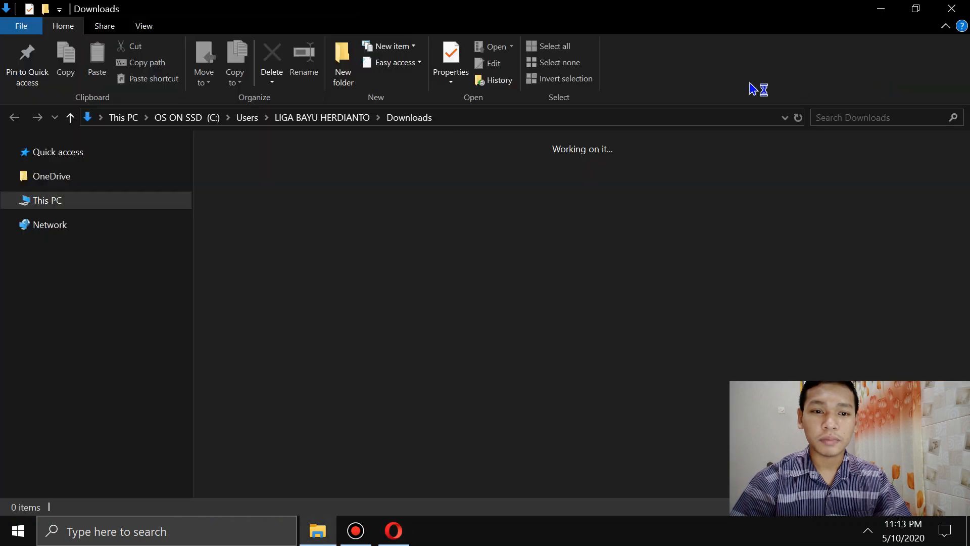
double_click(253, 205)
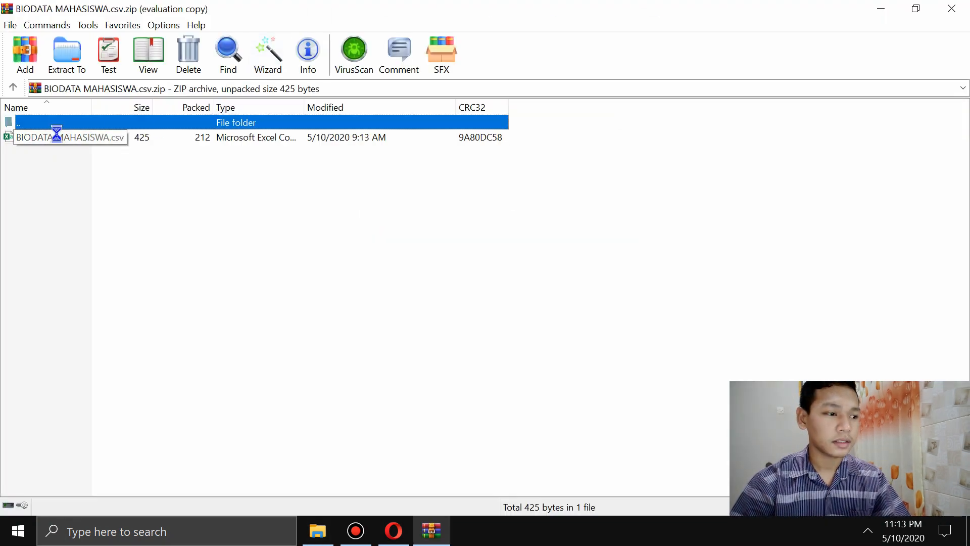
click(600, 204)
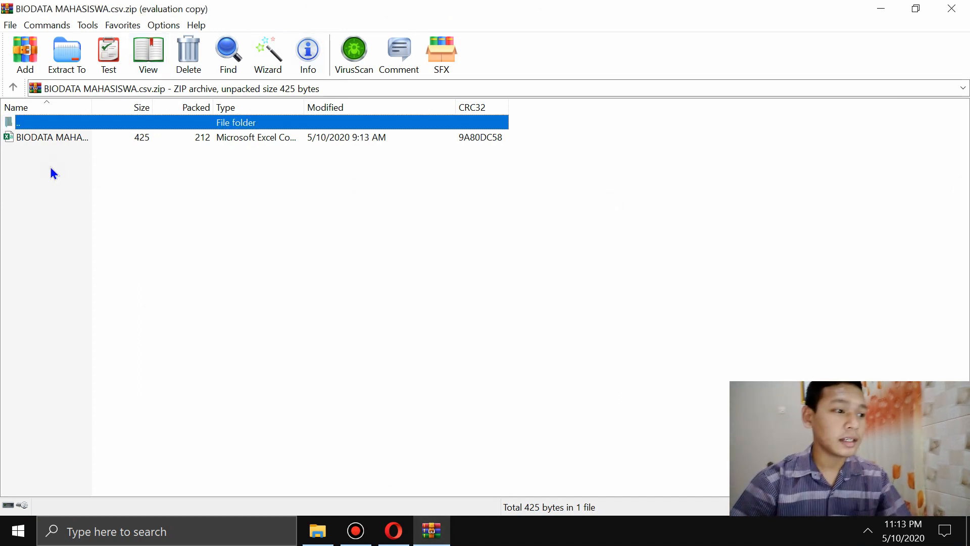
Open BIODATA MAHASISWA.csv from the archive in Excel, making Excel the default app for .csv files.
drag(91, 109, 283, 126)
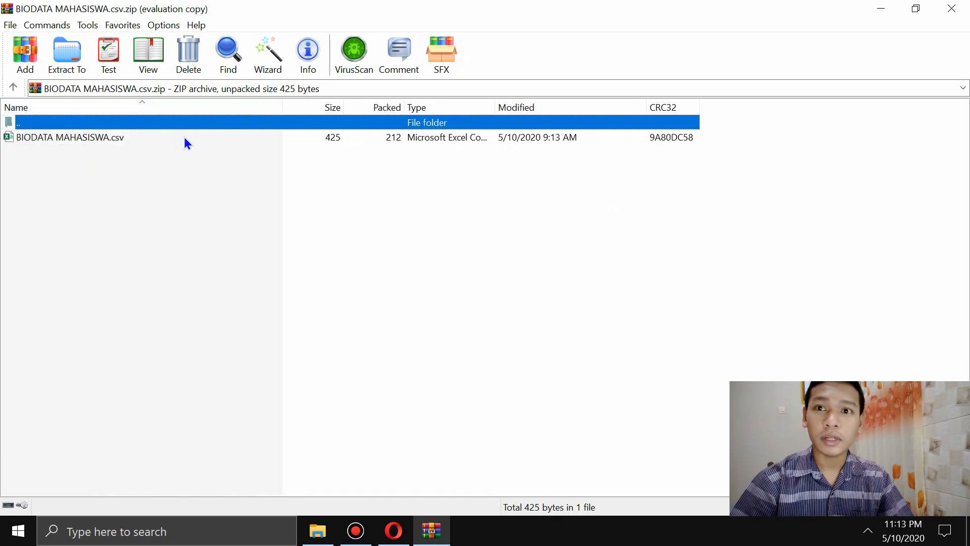
click(30, 143)
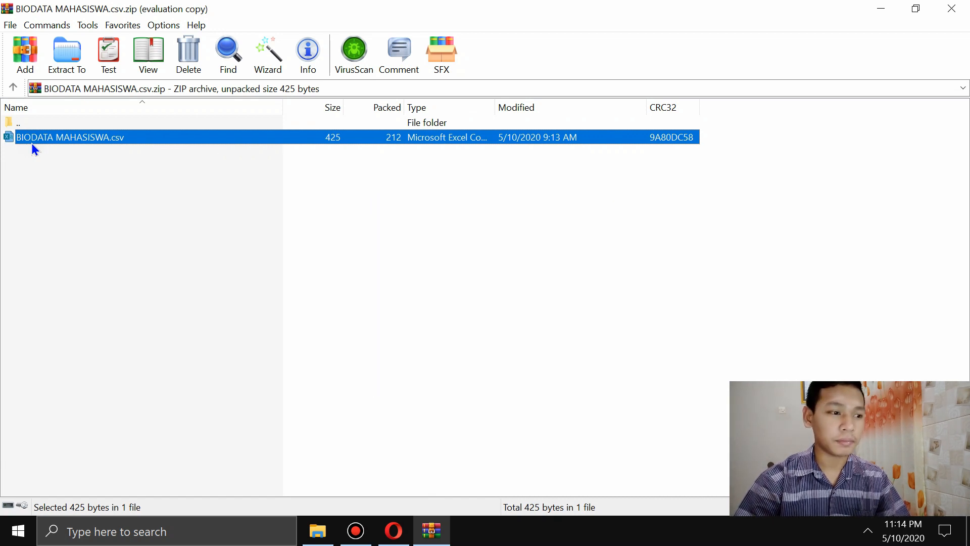
double_click(32, 144)
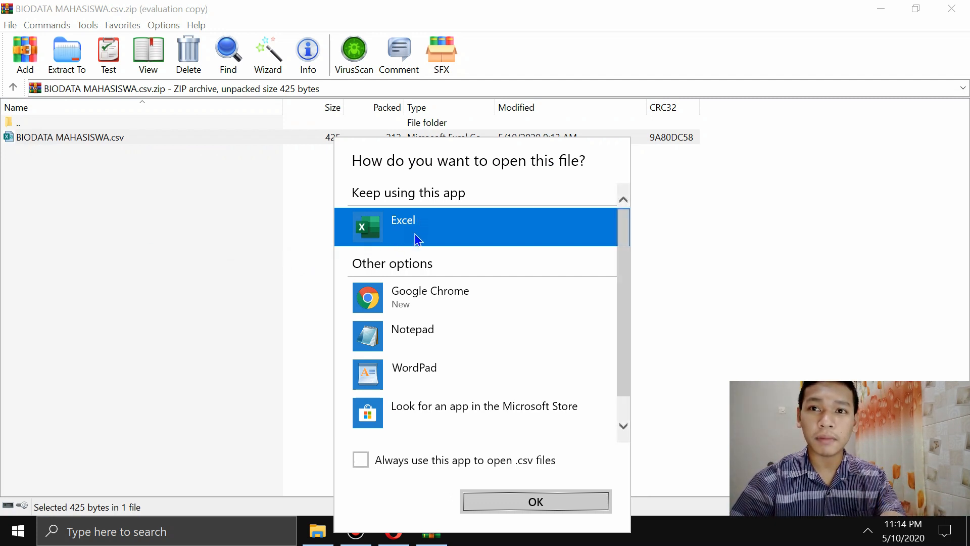
click(364, 461)
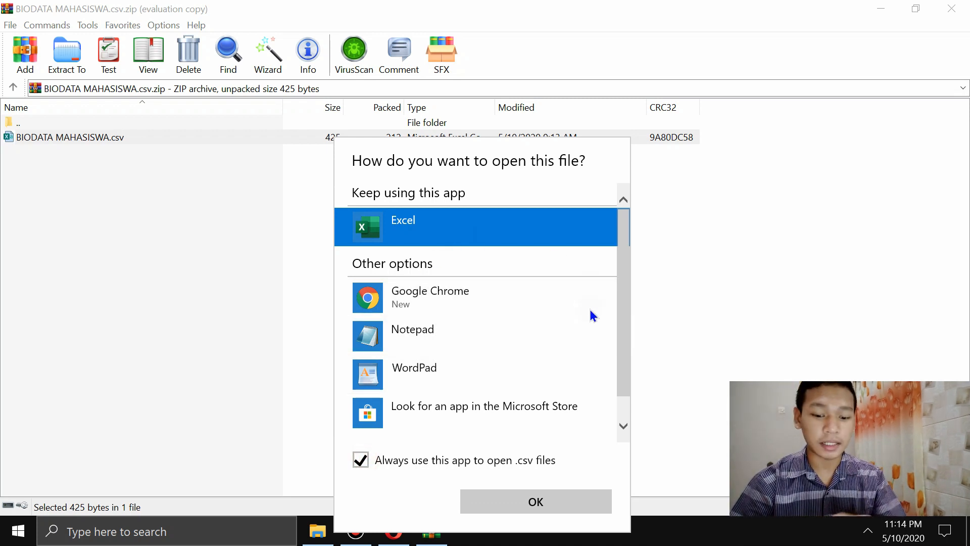
click(560, 503)
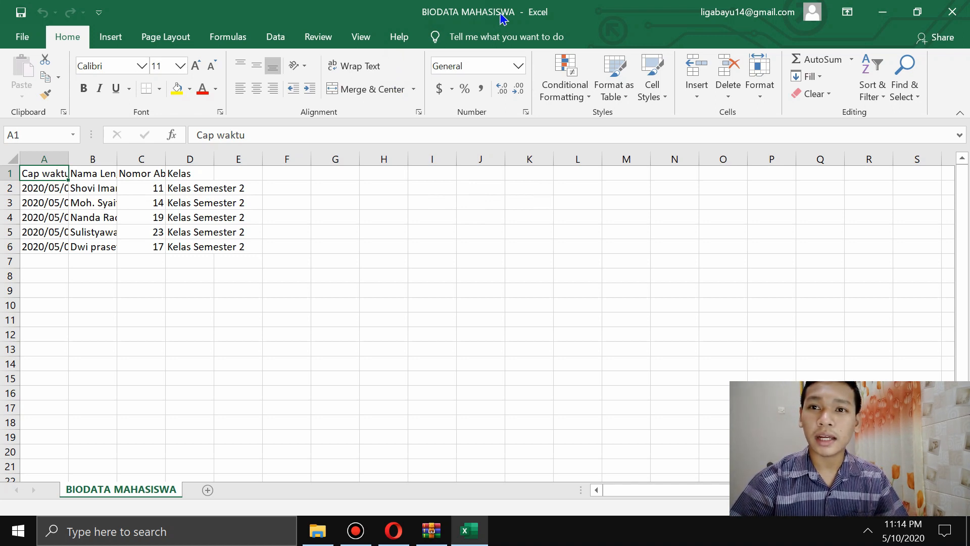
Widen the Cap waktu, Nama Lengkap, Nomor Absen and Kelas columns in Excel so their full contents fit.
click(394, 530)
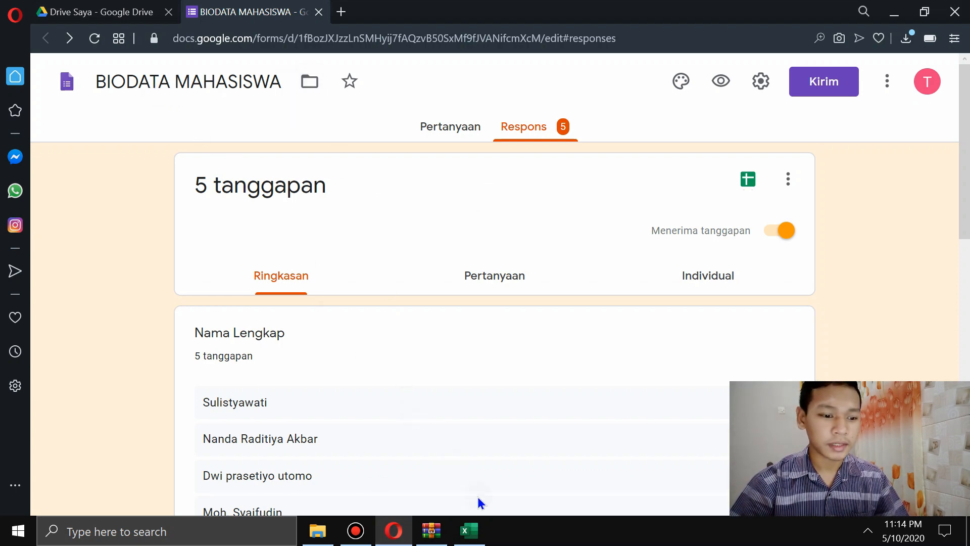
click(475, 538)
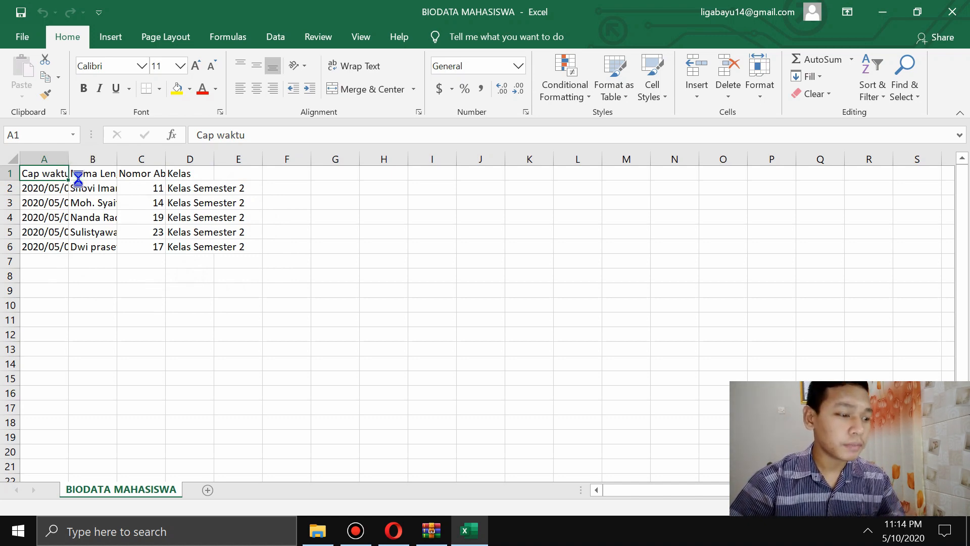
scroll(77, 177, up, 3)
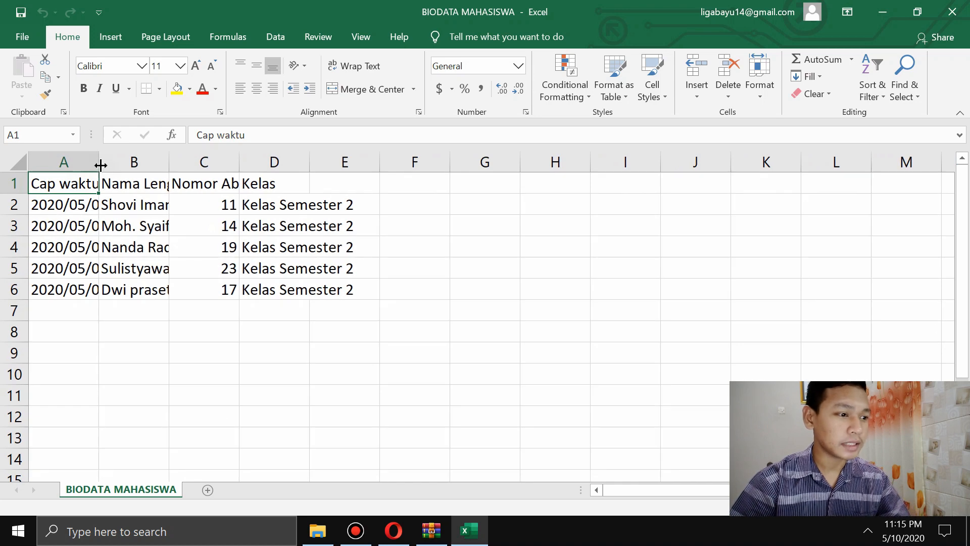
drag(101, 166, 273, 165)
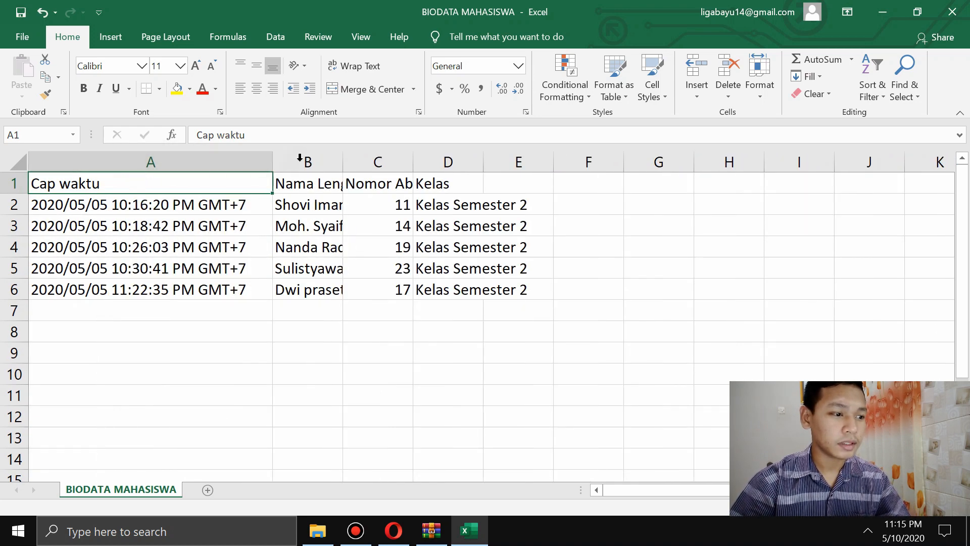
drag(343, 160, 478, 162)
drag(549, 164, 622, 162)
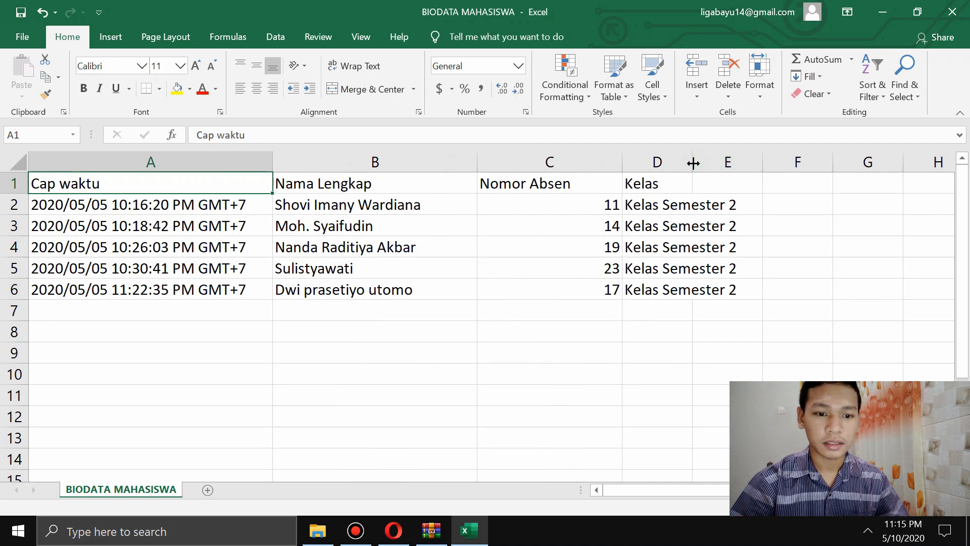
drag(692, 160, 782, 161)
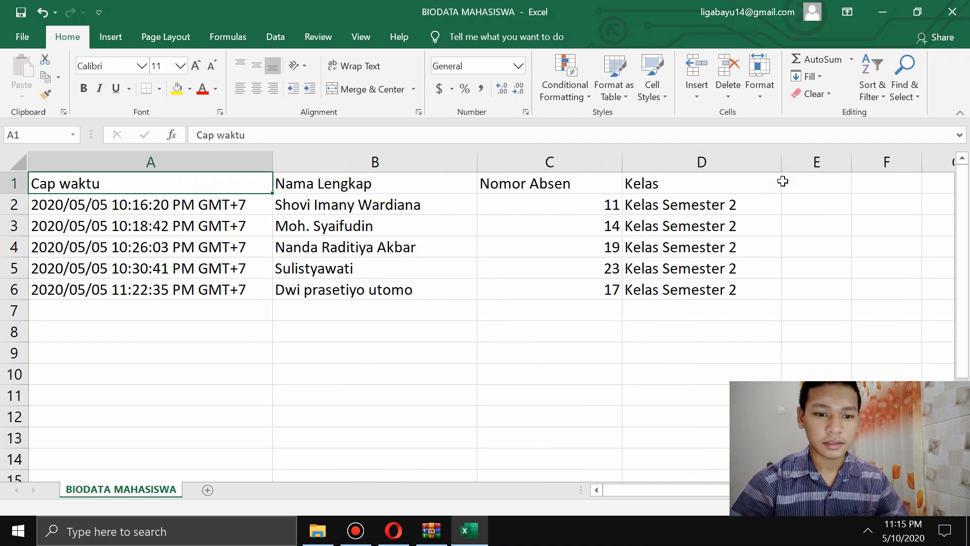
click(675, 372)
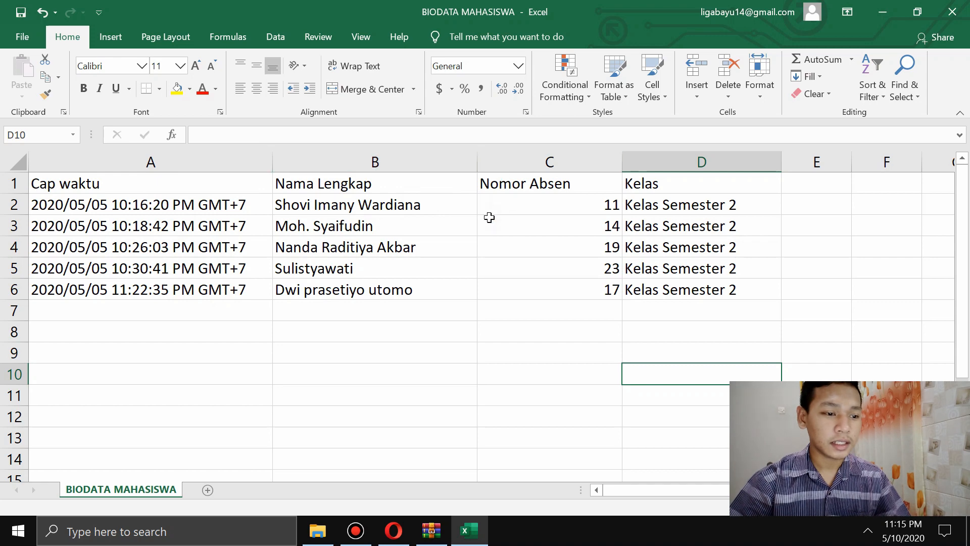
click(831, 294)
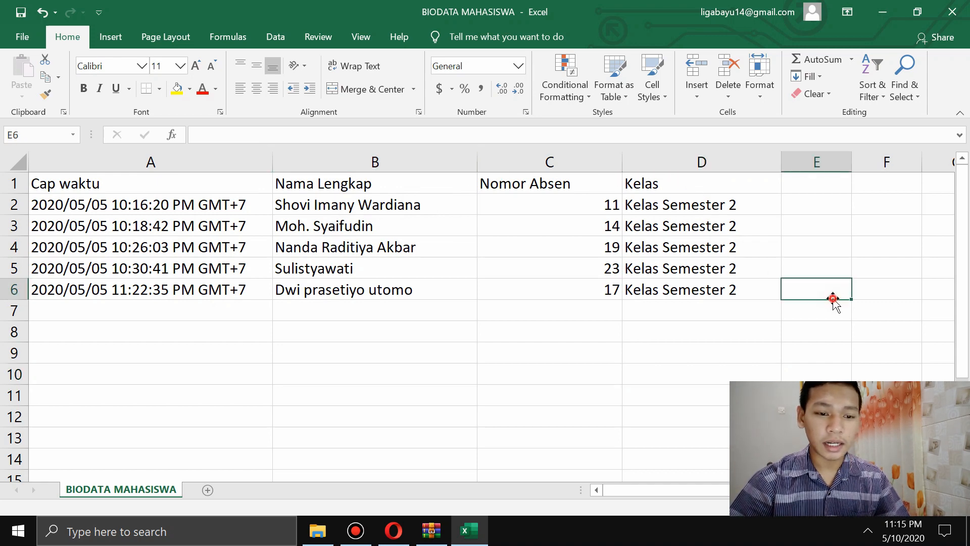
Switch to the form in Opera and review its questions from Nama Lengkap down to Kelas.
click(394, 531)
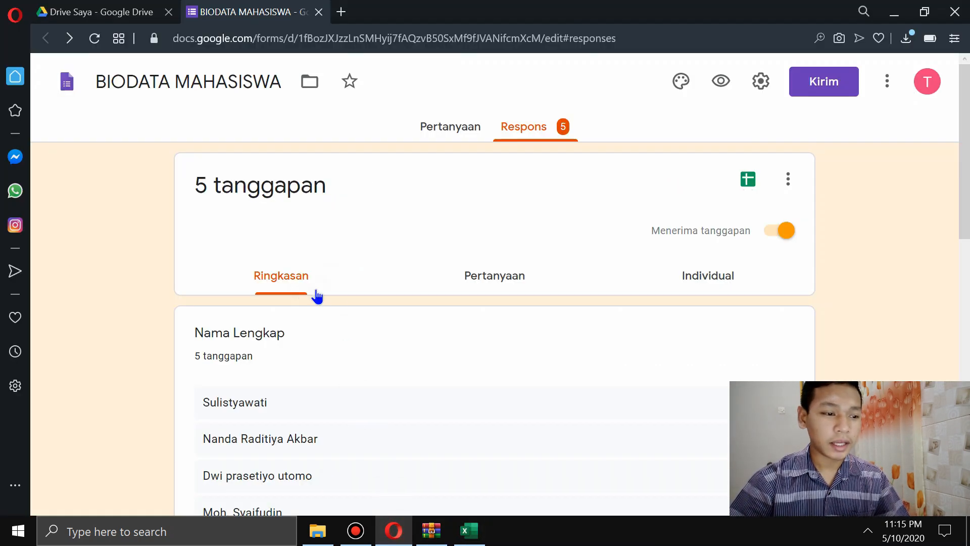
click(481, 281)
click(446, 135)
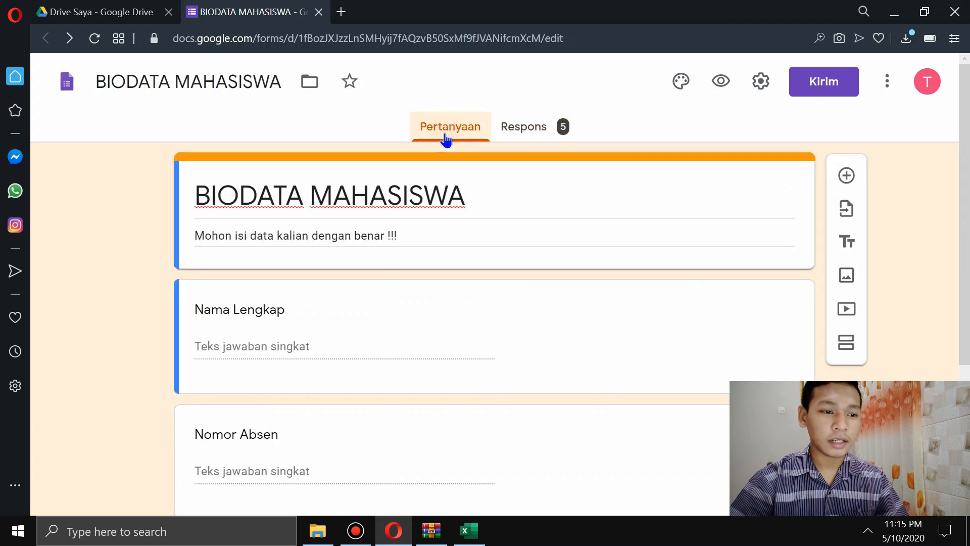
scroll(446, 139, down, 4)
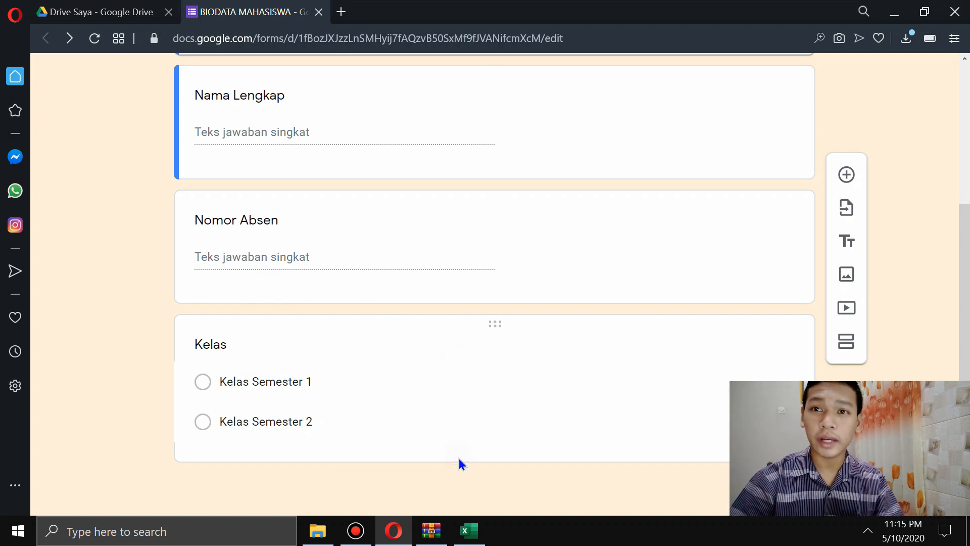
Return to Excel and sort the responses by Nomor Absen in ascending order, expanding the selection to the neighbouring columns.
click(469, 530)
click(572, 401)
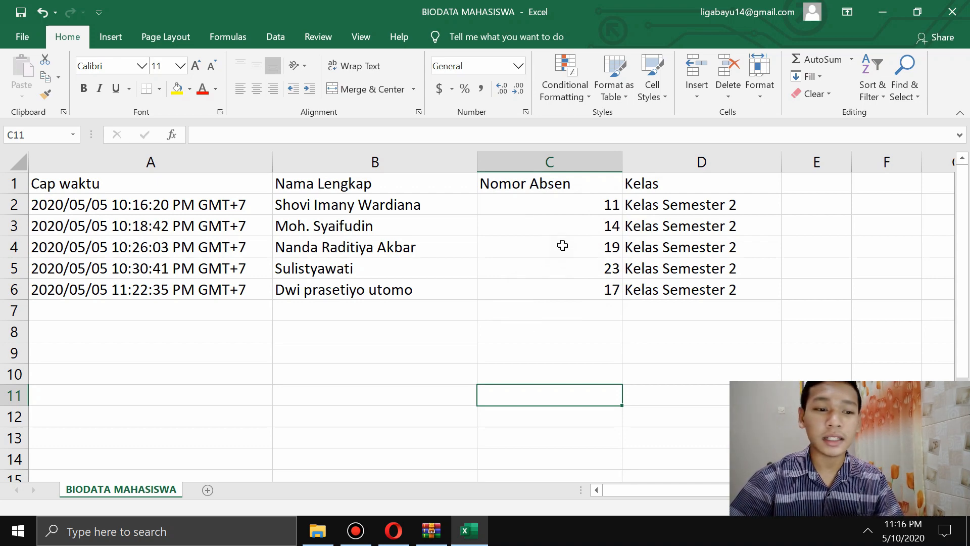
click(596, 292)
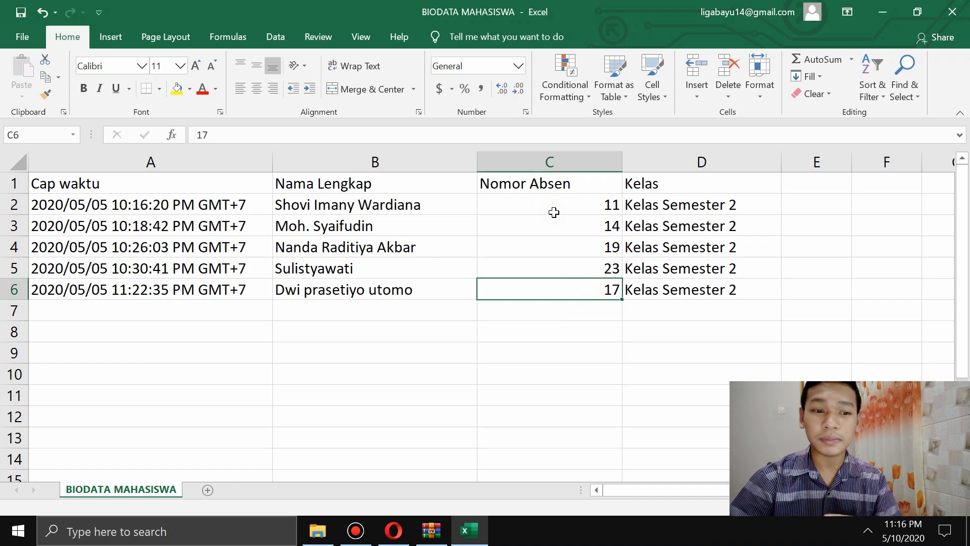
click(518, 202)
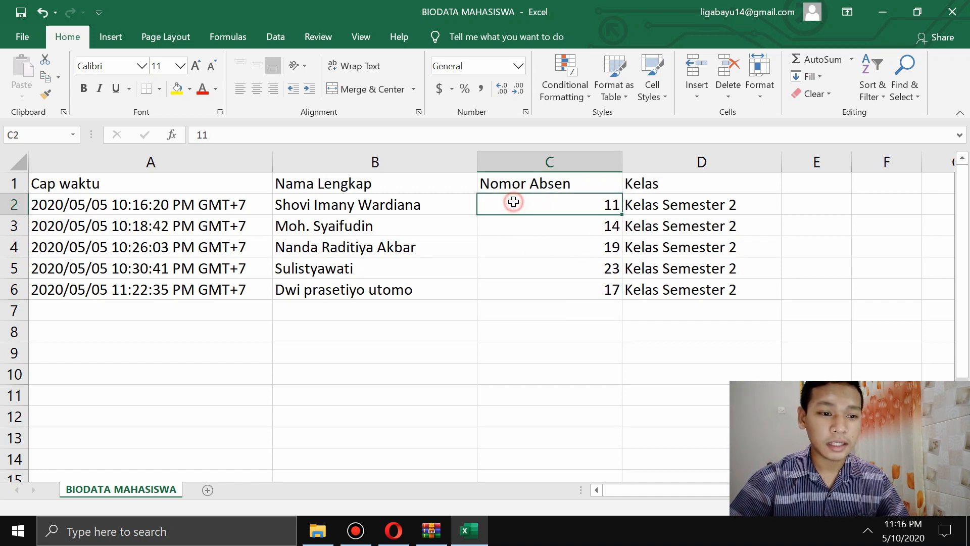
drag(522, 207, 558, 281)
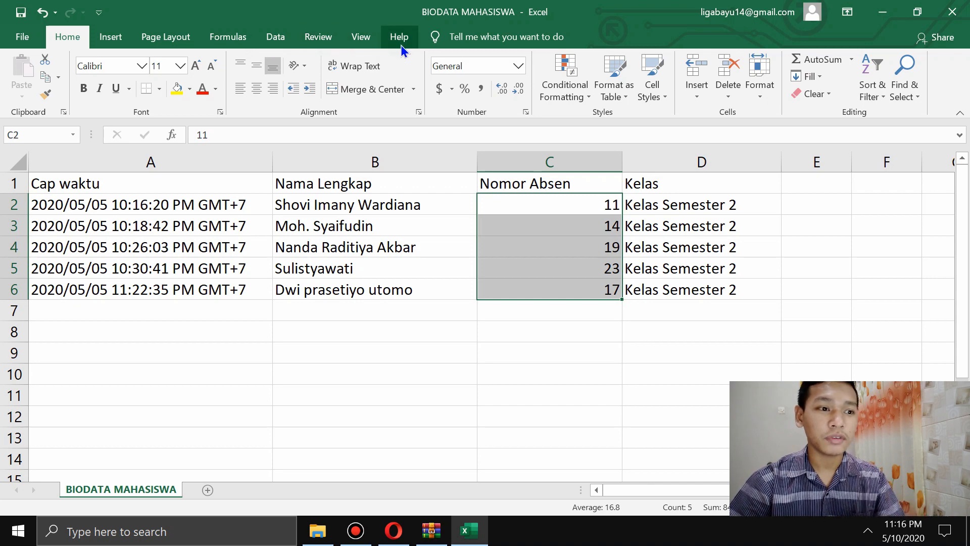
click(275, 38)
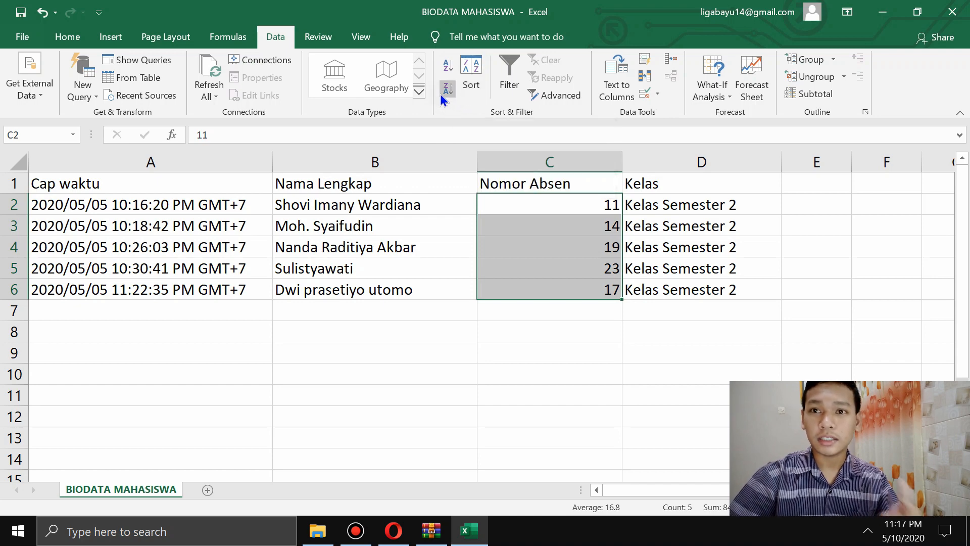
click(447, 68)
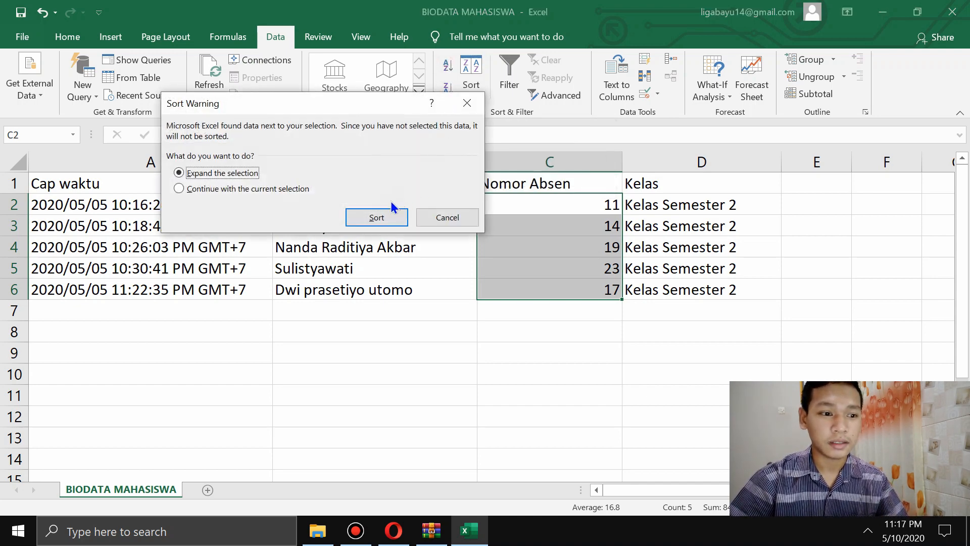
click(383, 217)
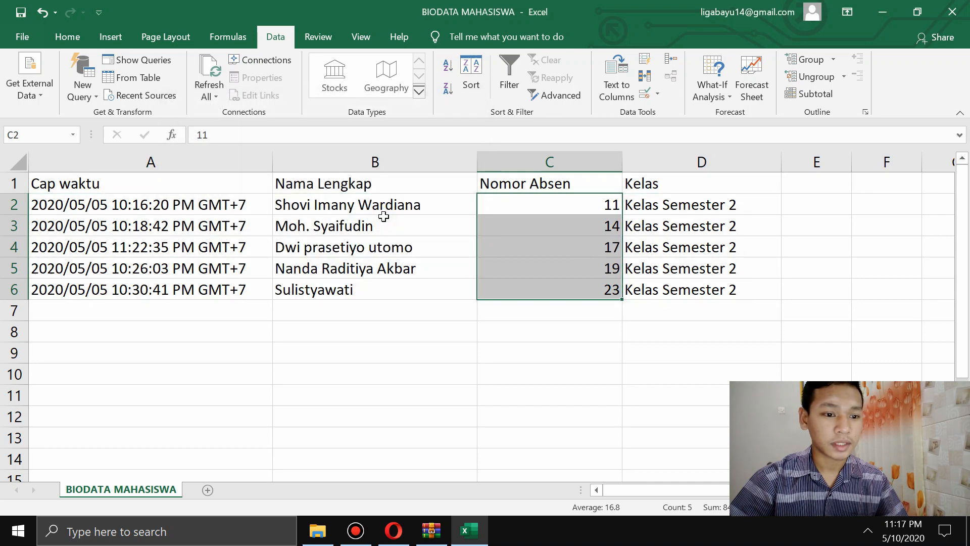
click(773, 375)
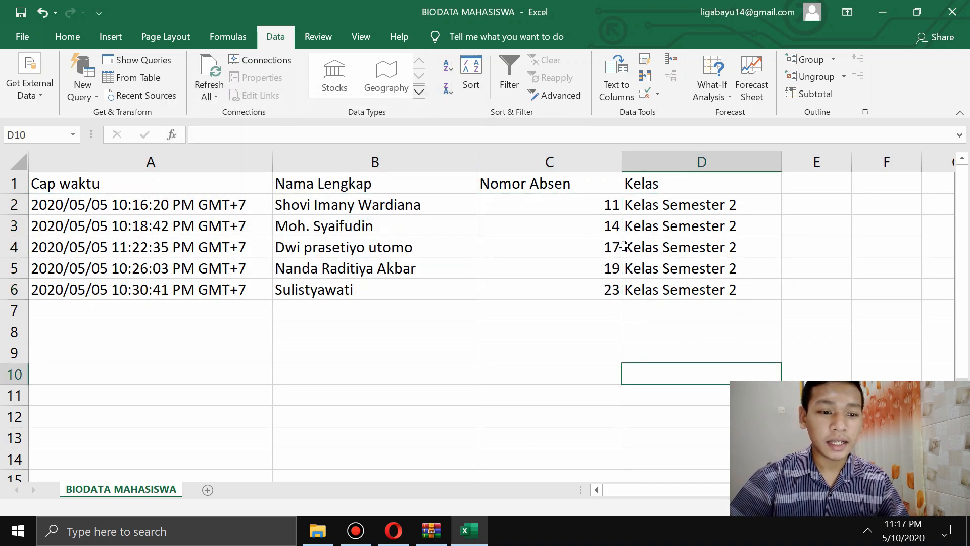
Check the order of the Nomor Absen values and the names they belong to.
drag(584, 203, 600, 289)
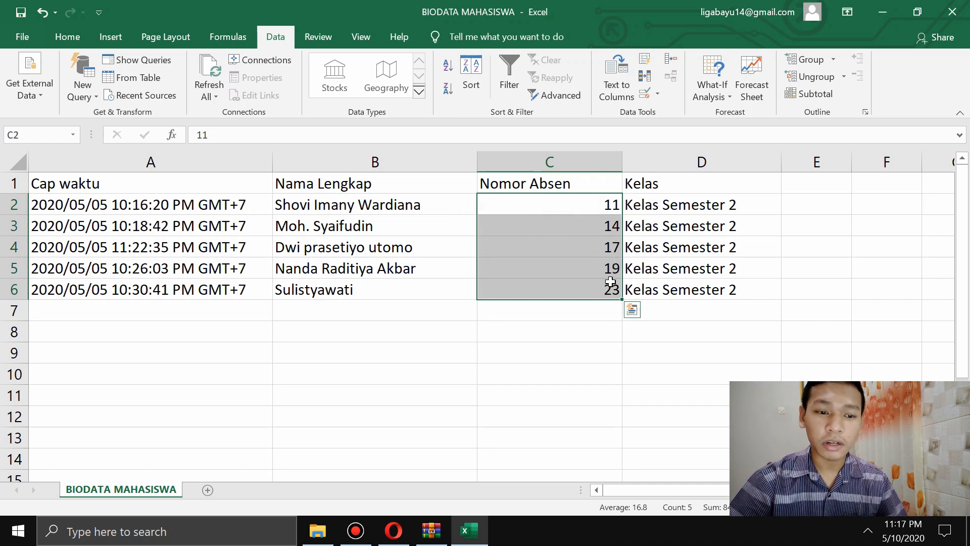
click(599, 336)
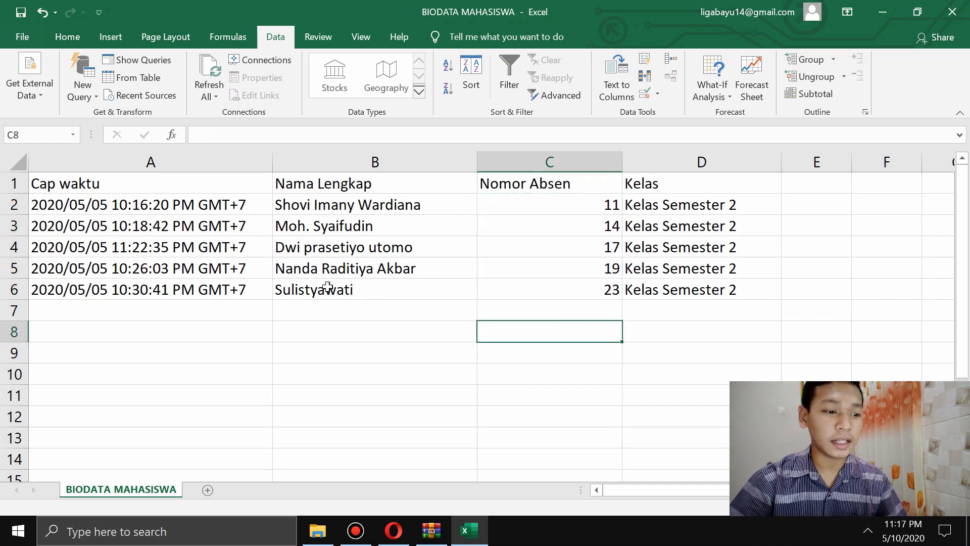
click(594, 293)
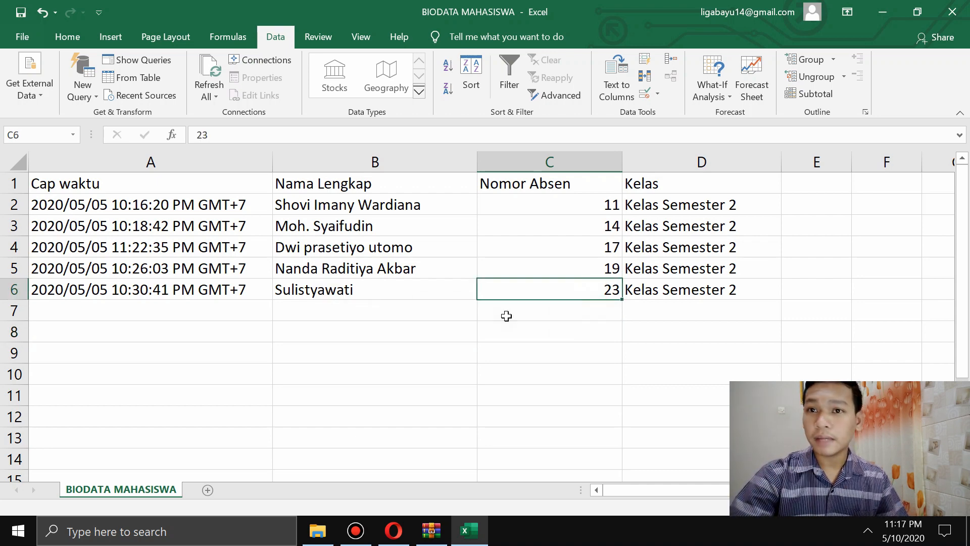
click(655, 366)
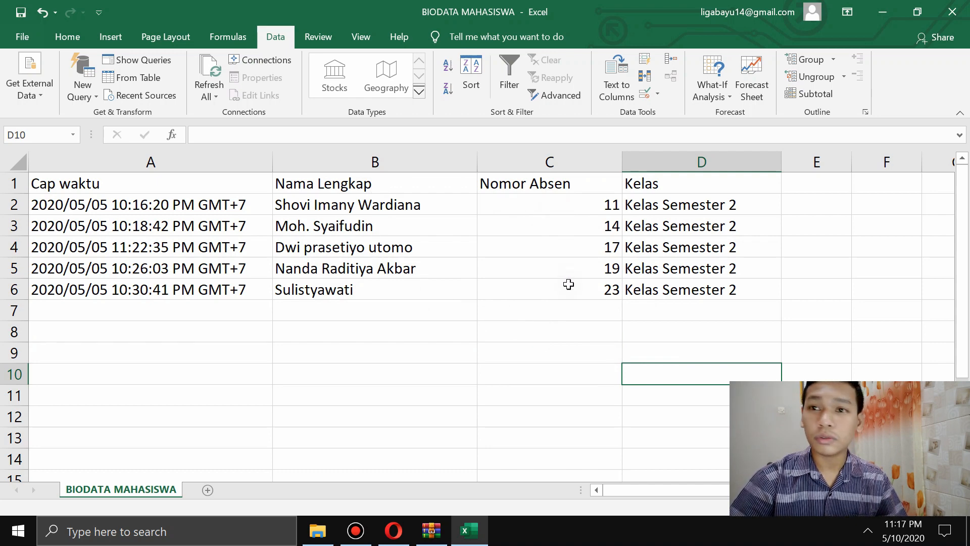
click(578, 327)
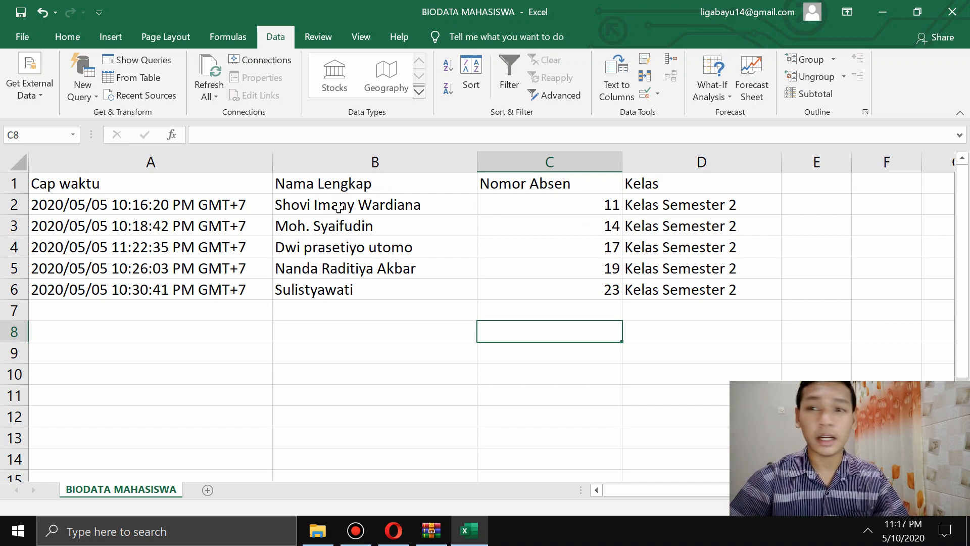
click(526, 388)
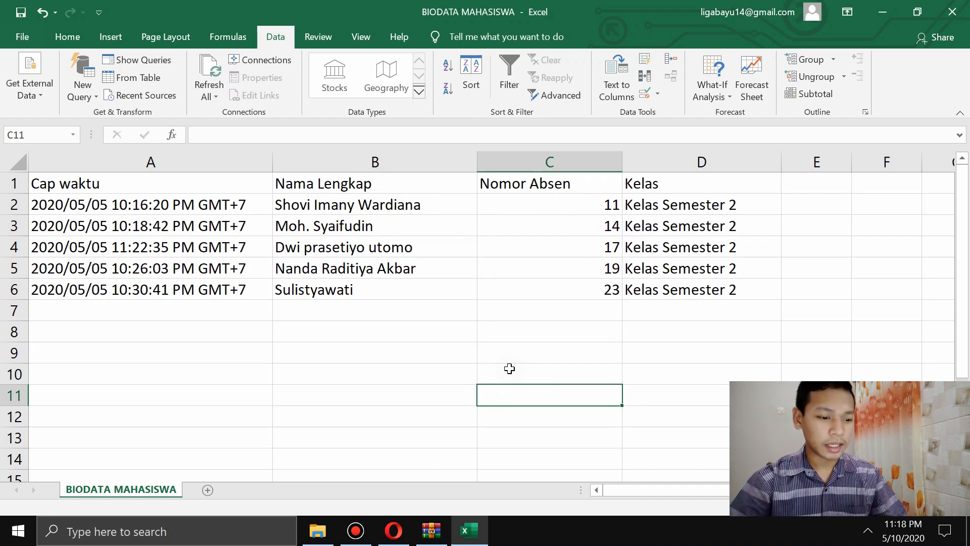
Open Word and create a blank document.
key(super+s)
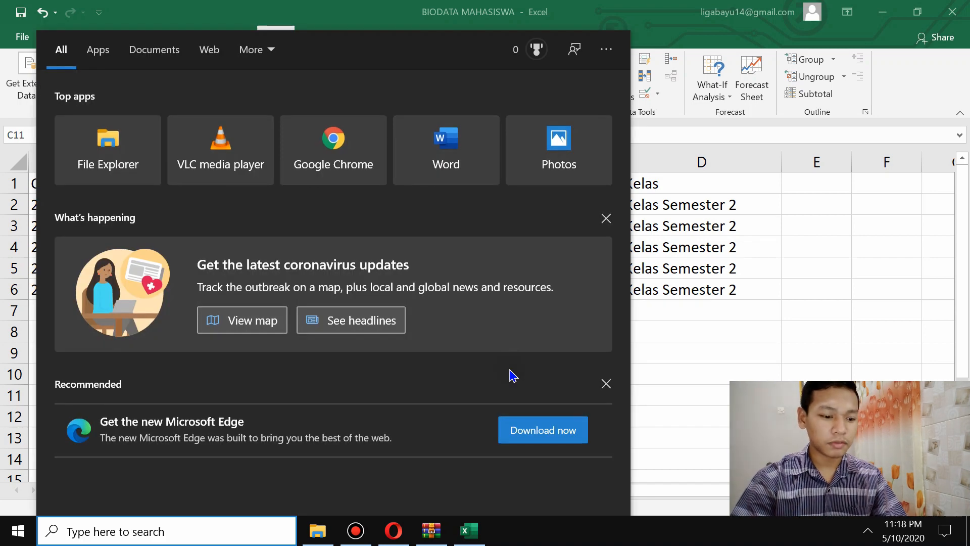
click(445, 164)
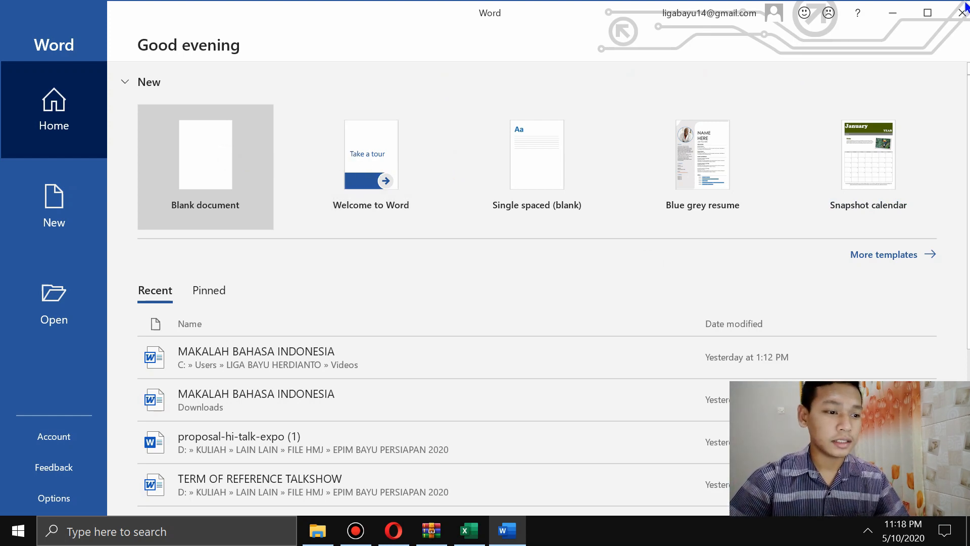
click(164, 129)
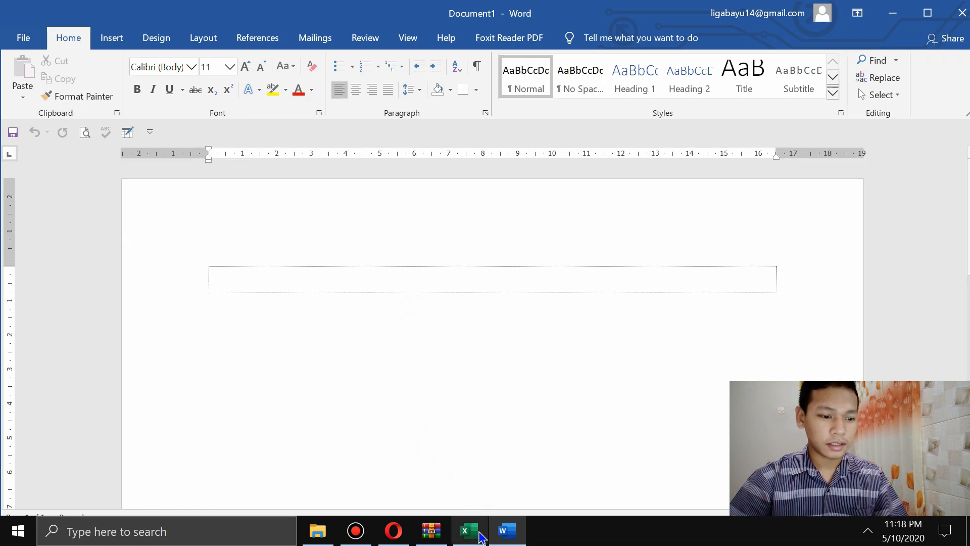
Switch back to Excel and copy the Nama Lengkap column with its header, cells B1 to B6.
click(469, 530)
click(356, 433)
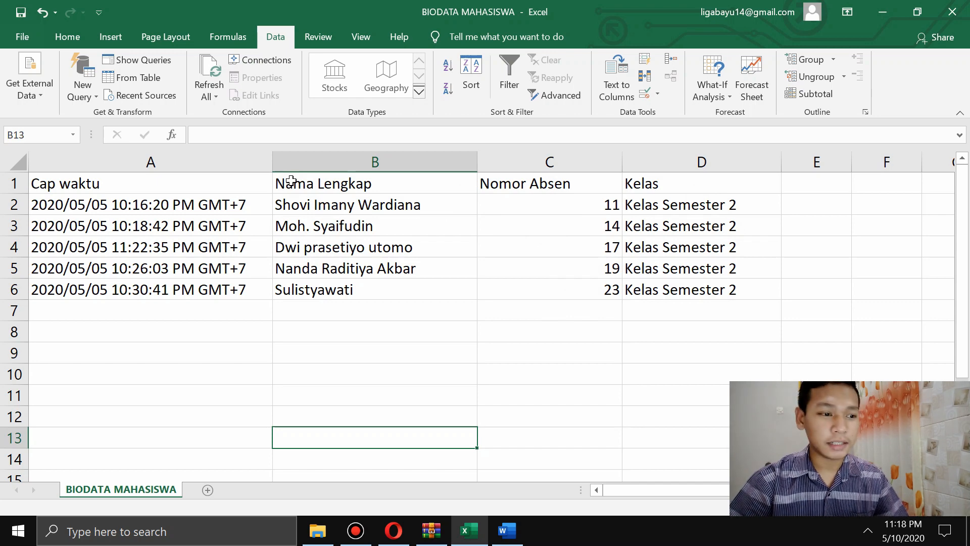
drag(291, 180, 384, 294)
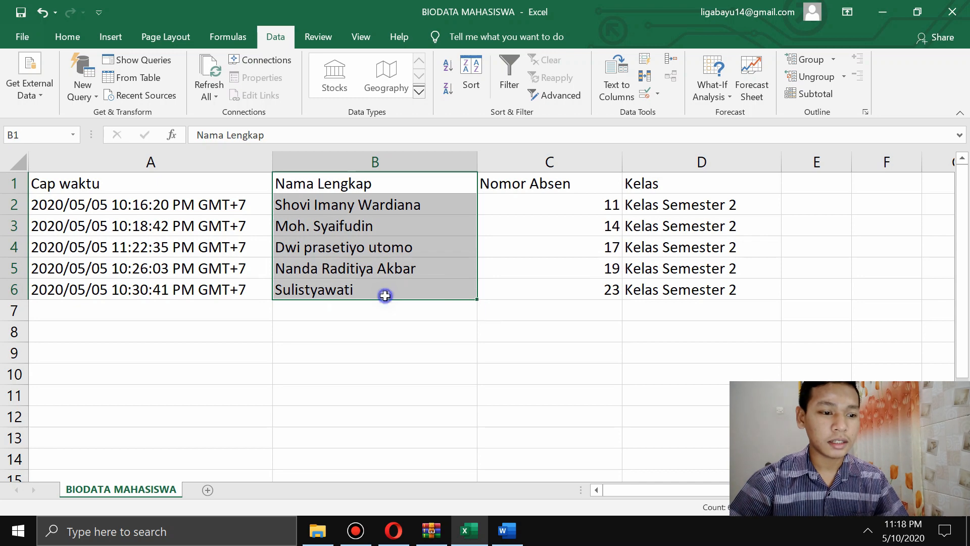
right_click(385, 295)
click(436, 195)
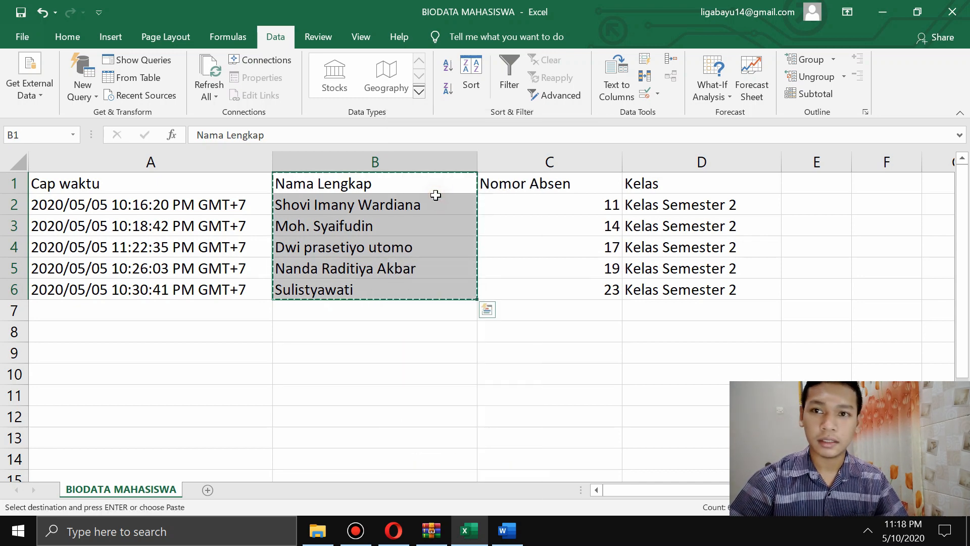
Switch to Word and paste the copied Nama Lengkap column into the blank document.
click(507, 530)
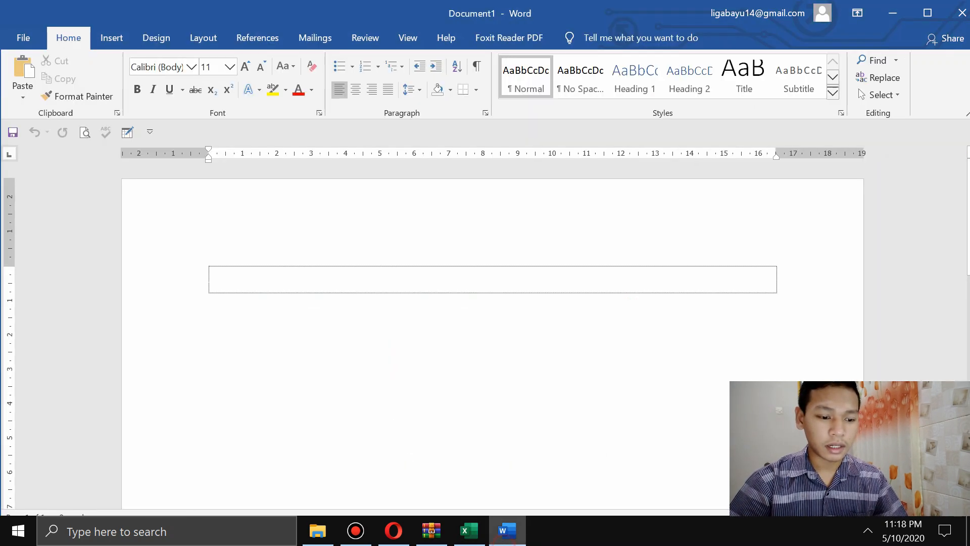
click(251, 285)
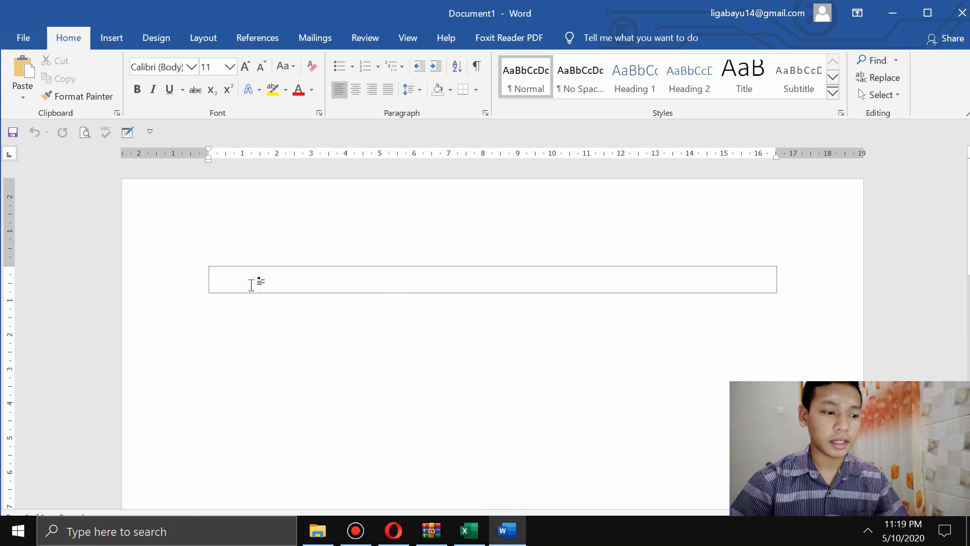
right_click(251, 285)
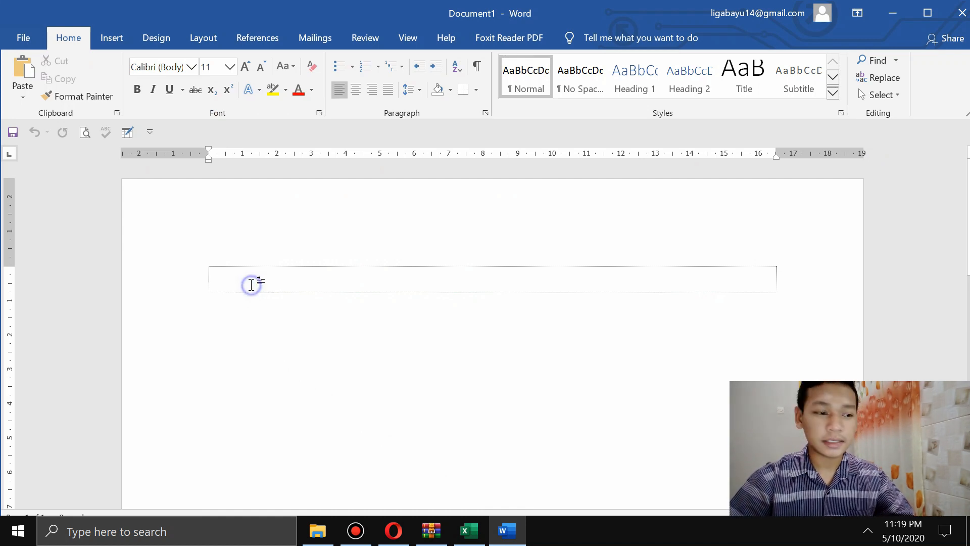
click(232, 282)
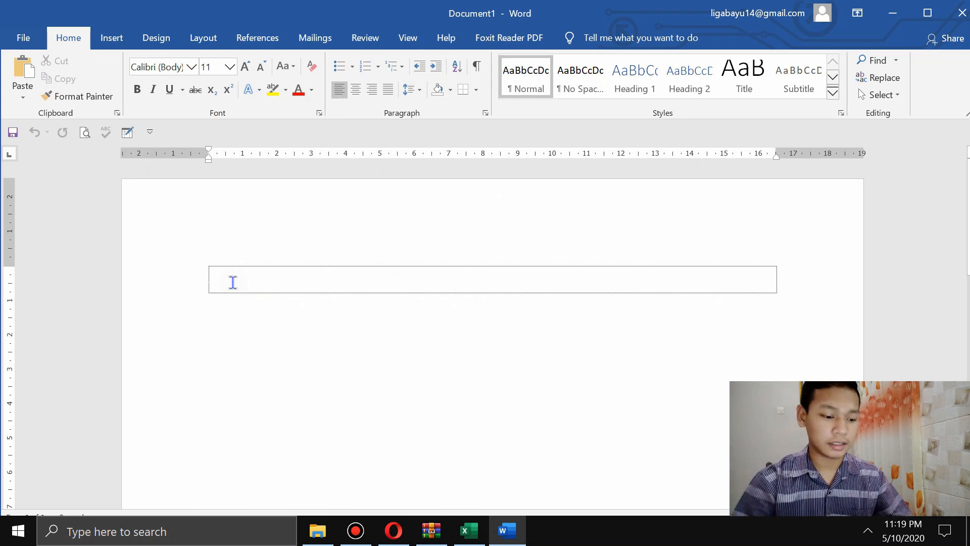
key(ctrl+v)
scroll(211, 303, up, 1)
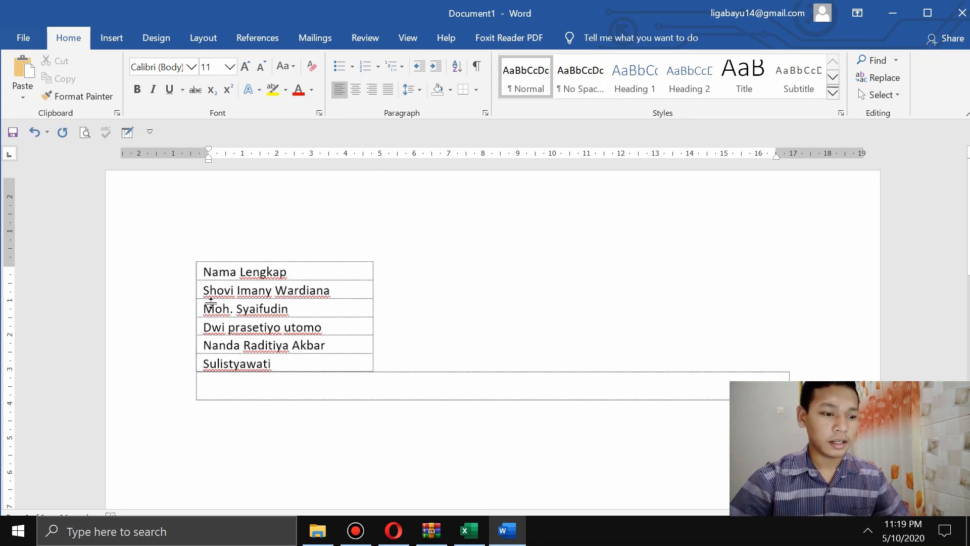
scroll(211, 303, up, 1)
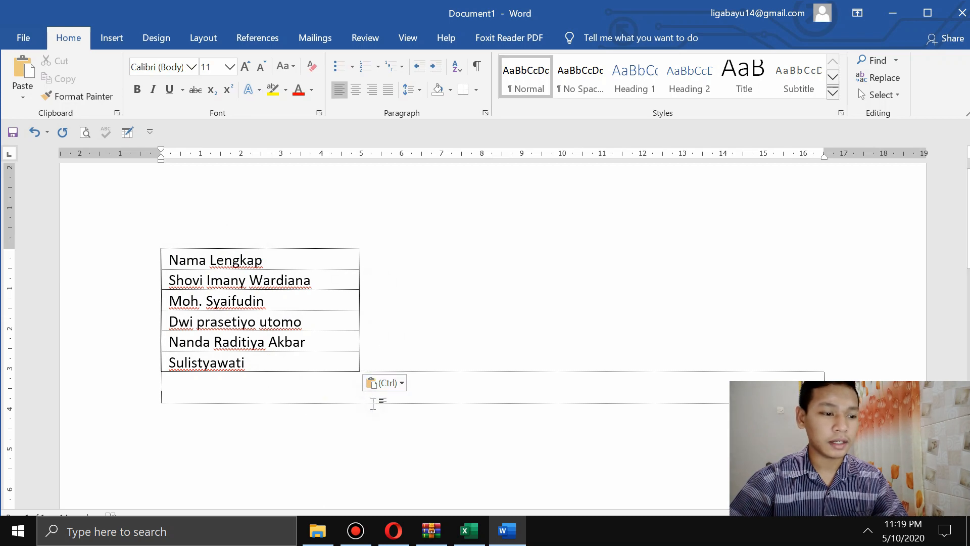
click(469, 531)
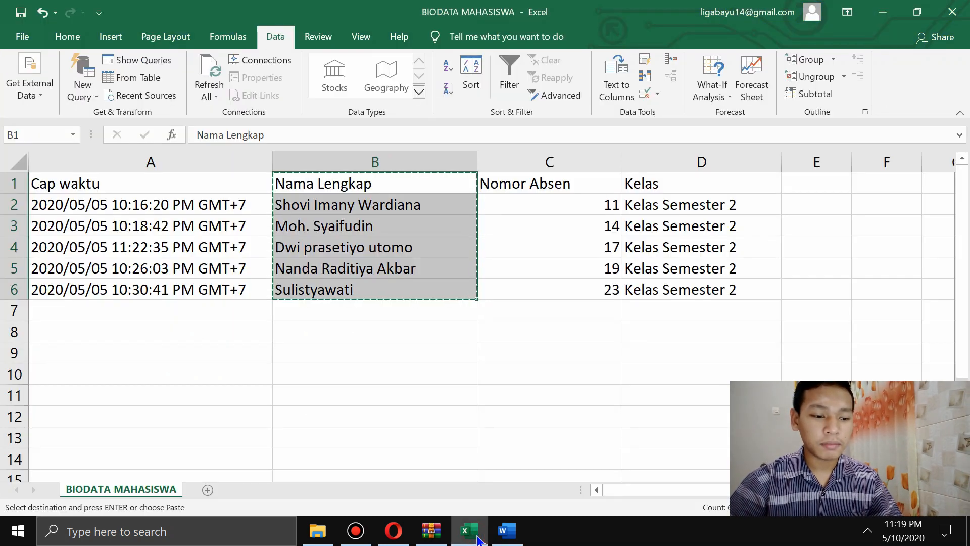
click(478, 462)
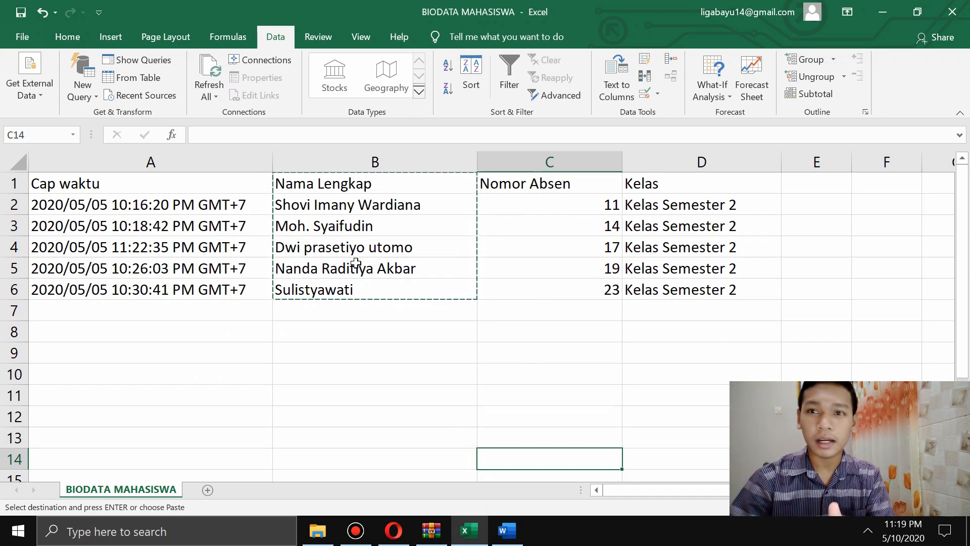
click(507, 531)
key(ctrl+v)
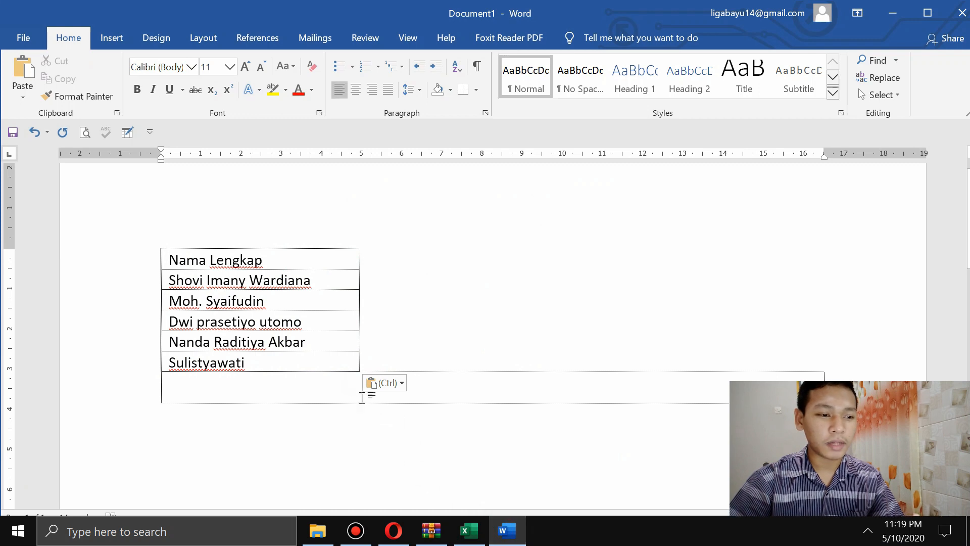
click(369, 357)
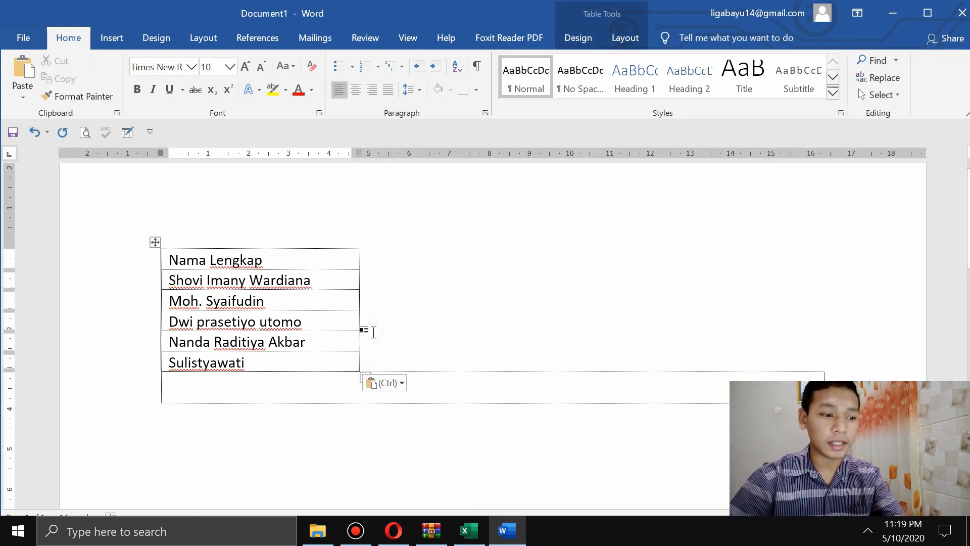
Switch to Excel and copy the Nomor Absen column with its header, cells C1 to C6.
click(469, 531)
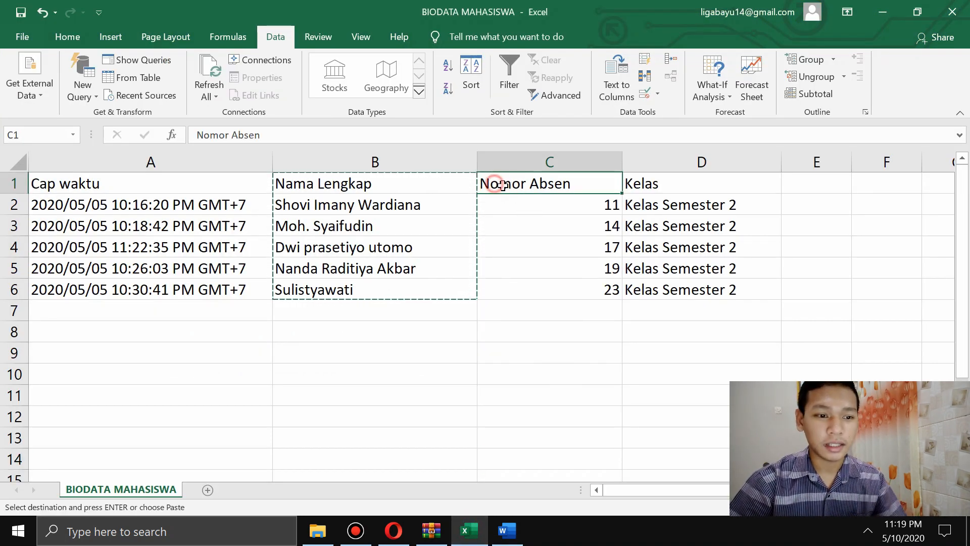
drag(503, 185, 574, 288)
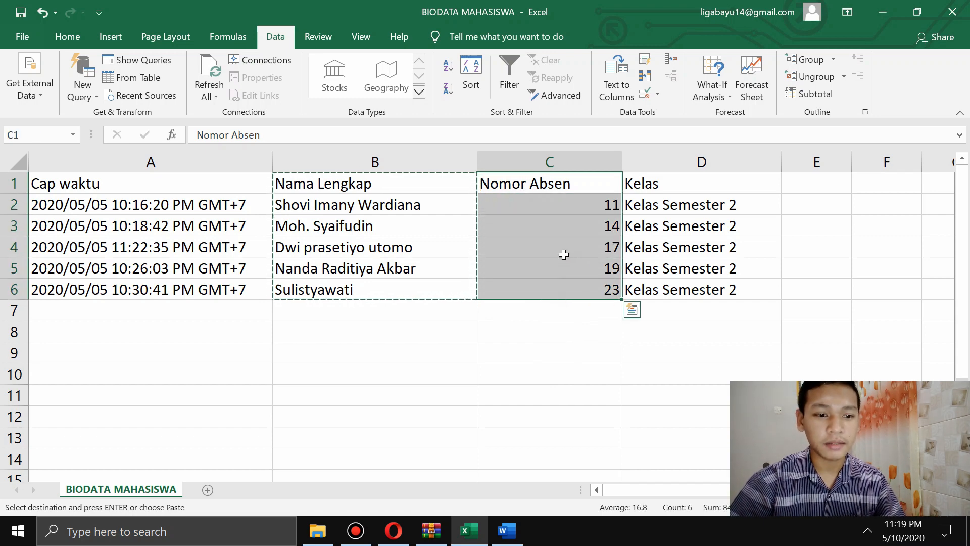
right_click(547, 201)
click(571, 197)
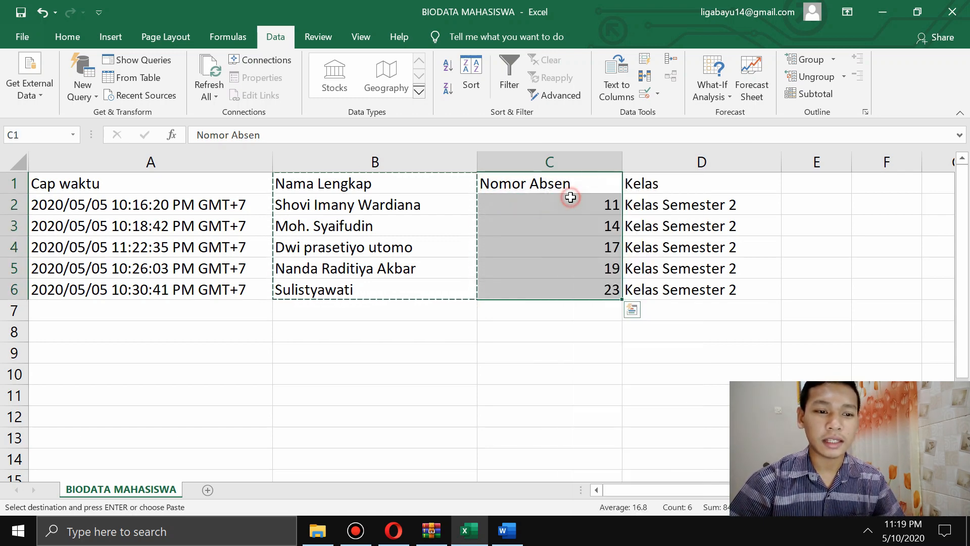
Switch to Word and paste the Nomor Absen column as a second column beside the Nama Lengkap column.
click(506, 530)
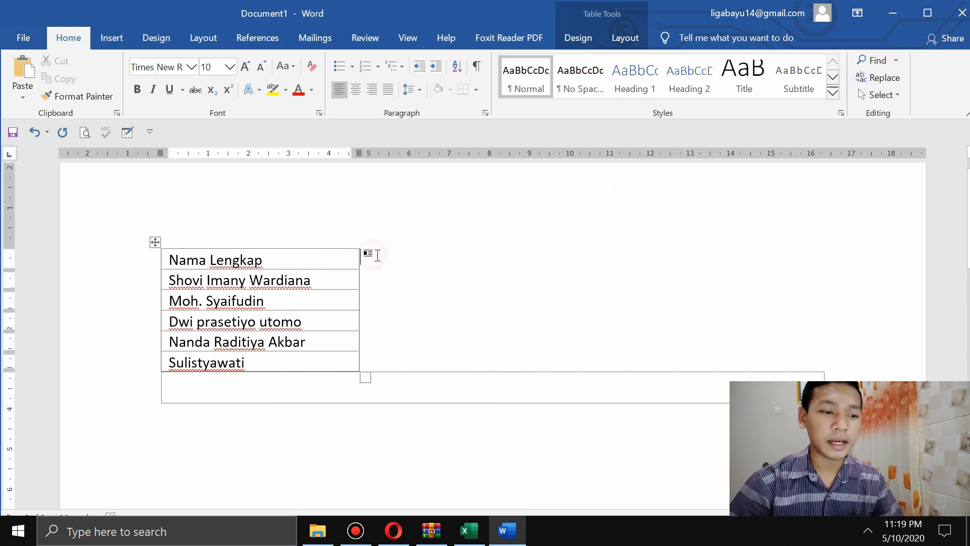
click(469, 531)
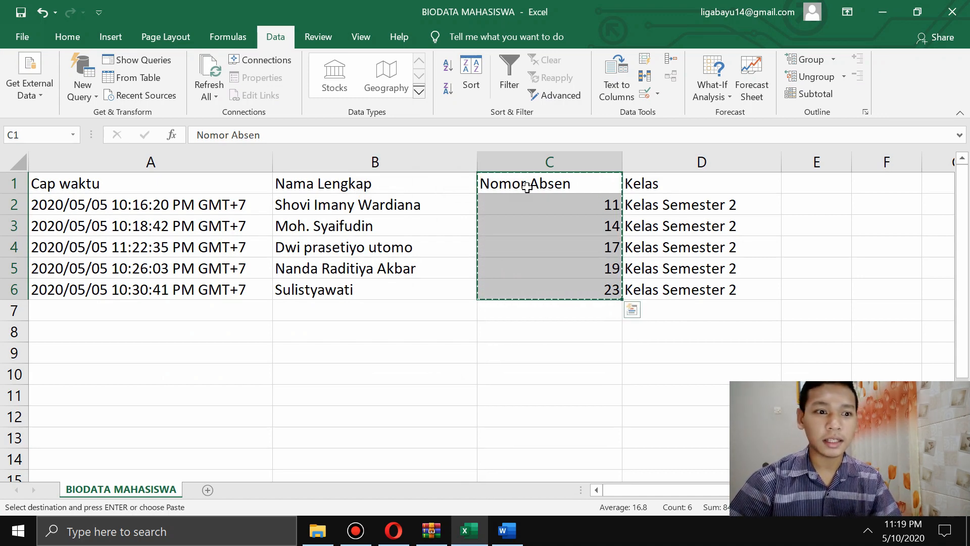
click(511, 521)
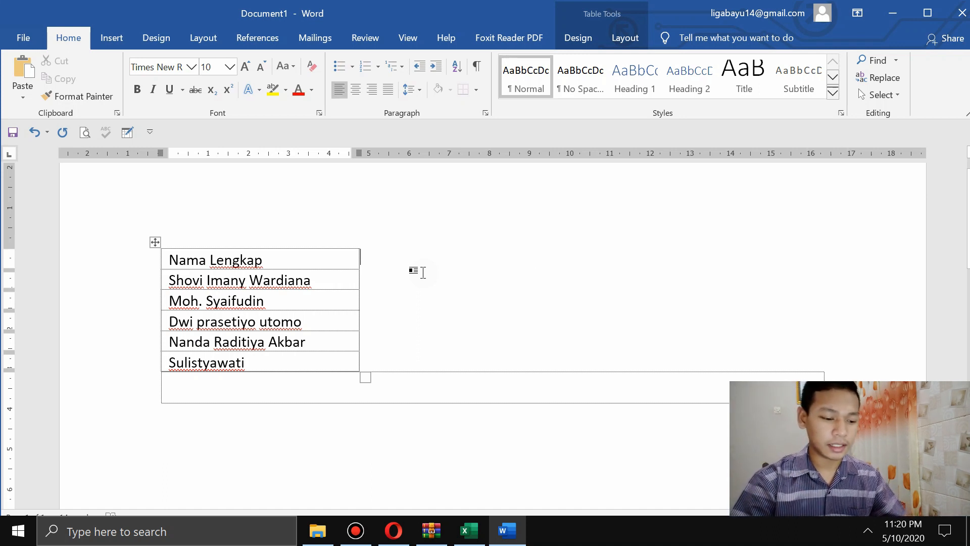
key(ctrl+v)
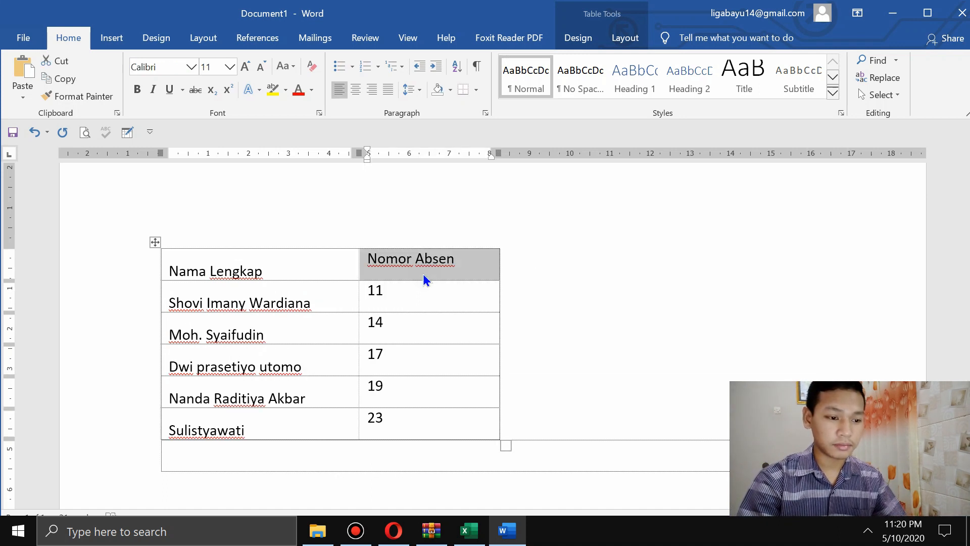
Place the cursor after the table's header row in Word, and copy the Kelas column, cells D1 to D6, from Excel.
click(592, 268)
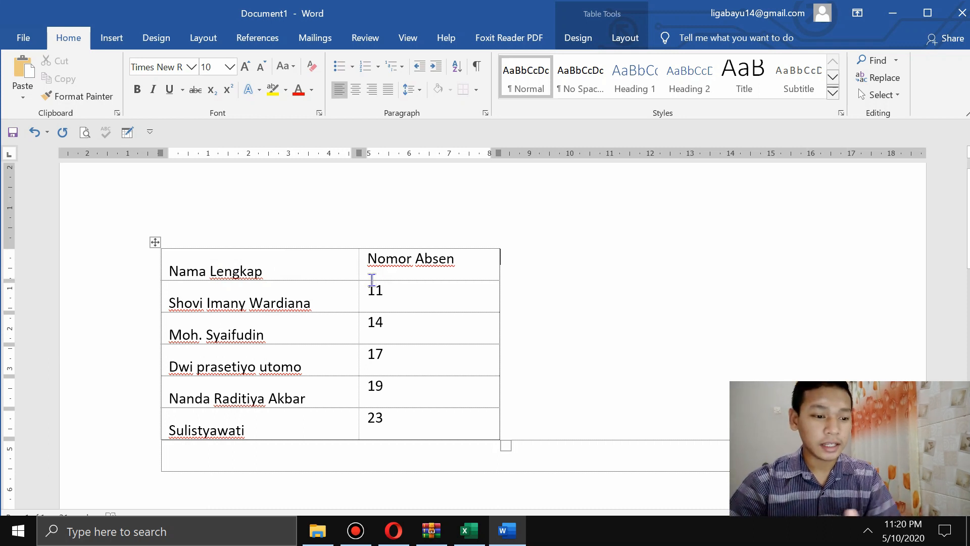
click(470, 530)
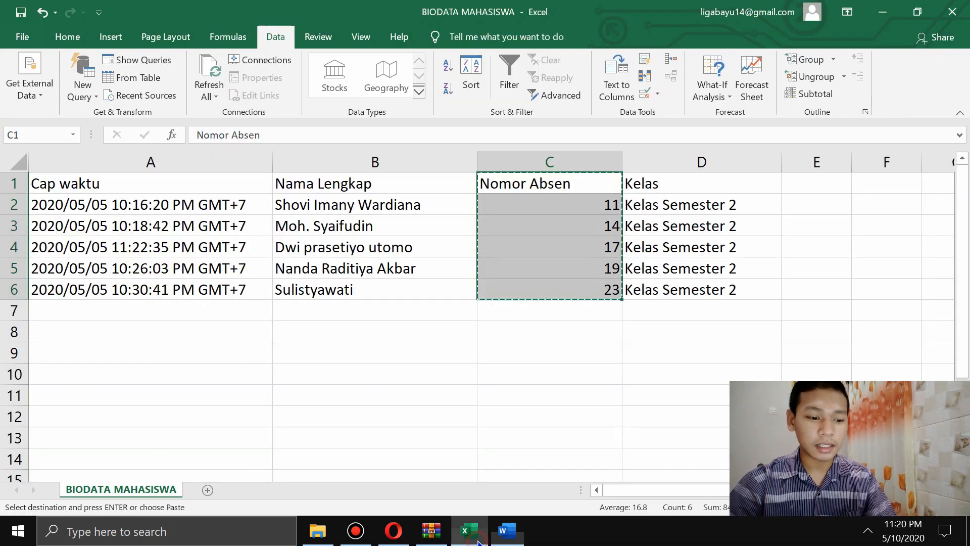
click(494, 478)
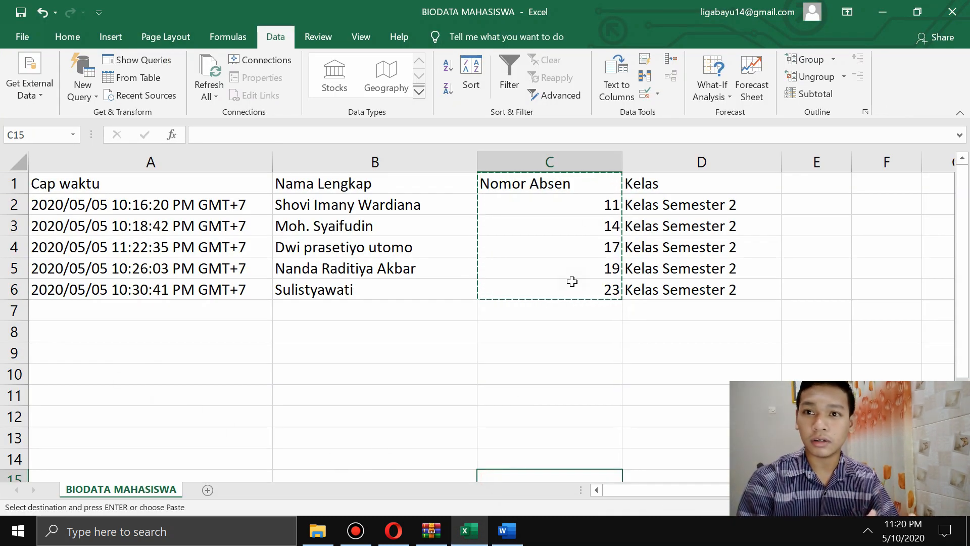
click(727, 415)
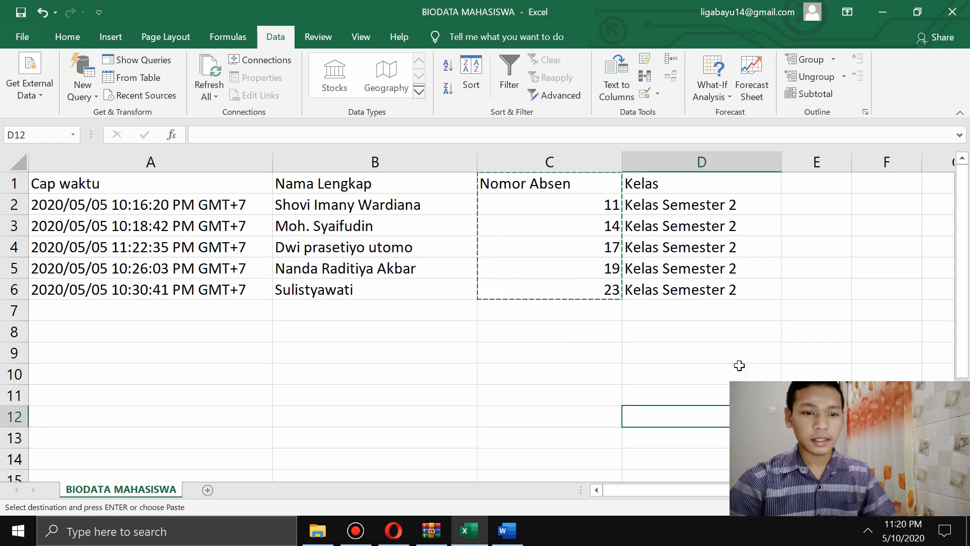
drag(640, 181, 732, 286)
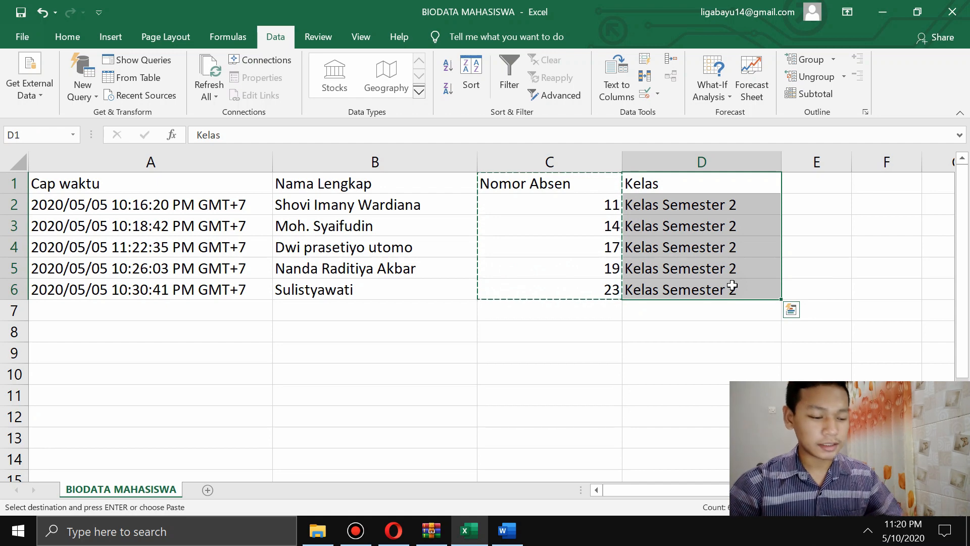
key(ctrl+c)
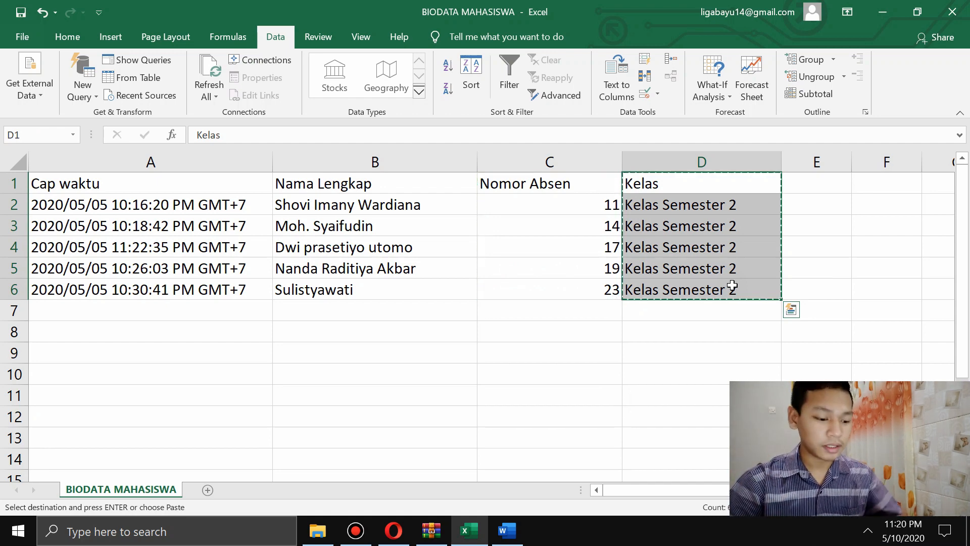
Switch to Word and paste the Kelas column as a third column beside Nomor Absen.
click(507, 530)
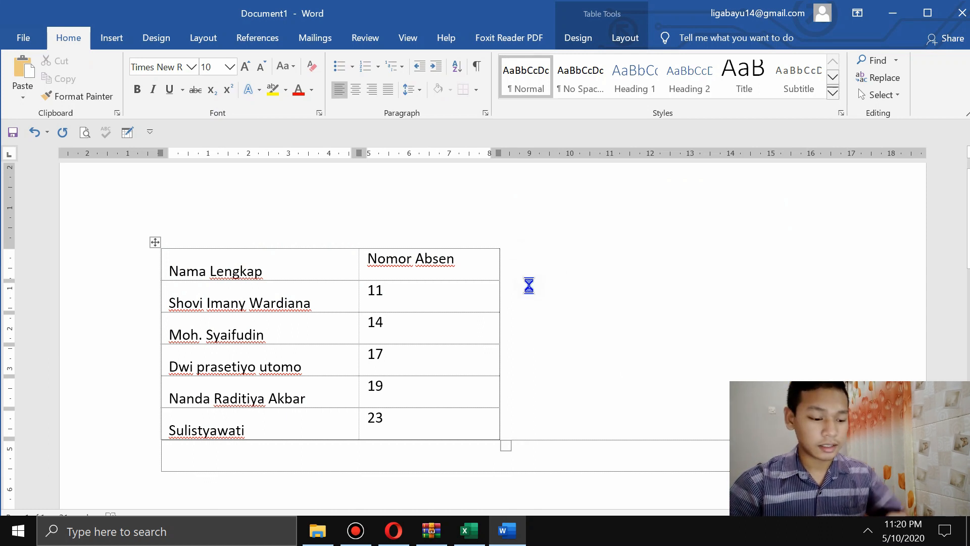
key(ctrl+v)
click(714, 309)
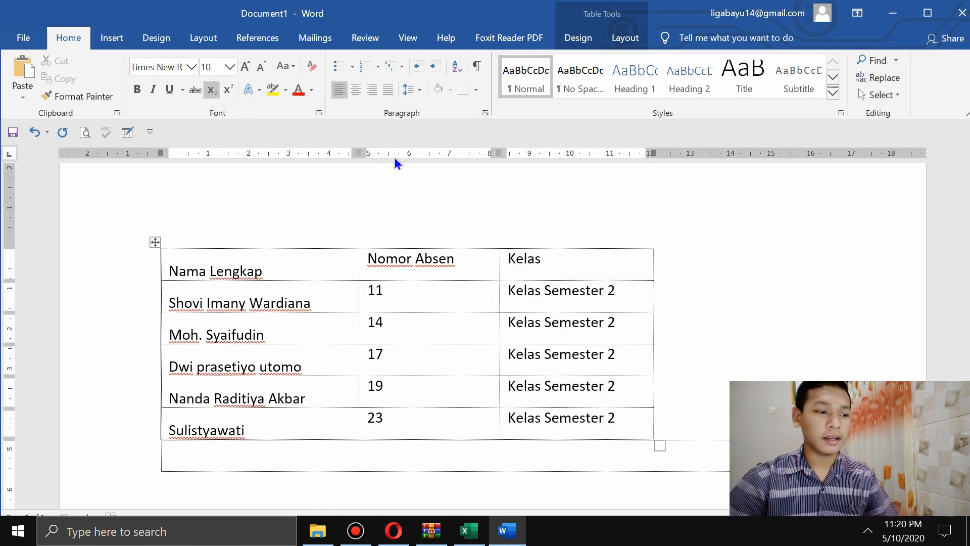
click(469, 531)
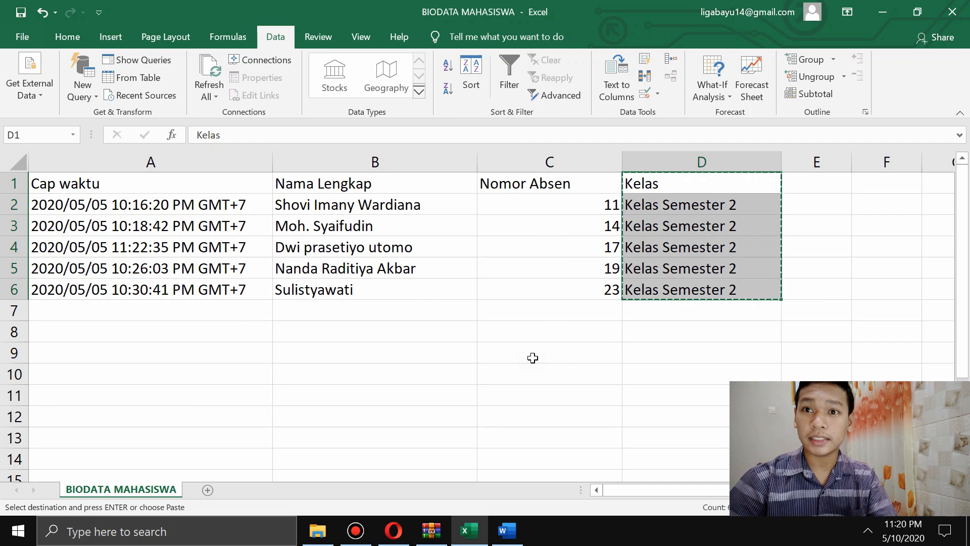
click(507, 531)
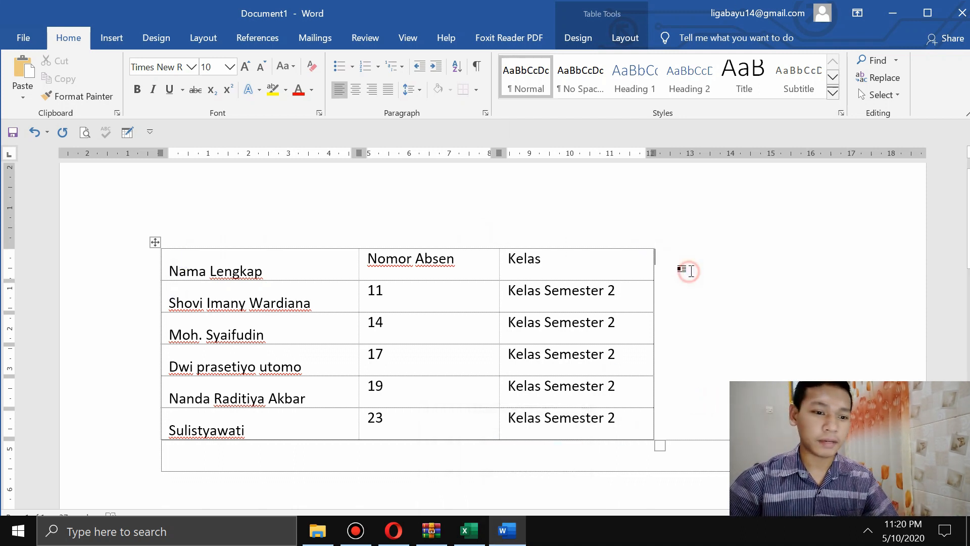
Select the whole table, apply the Table Grid style to it, and clear the selection.
click(156, 241)
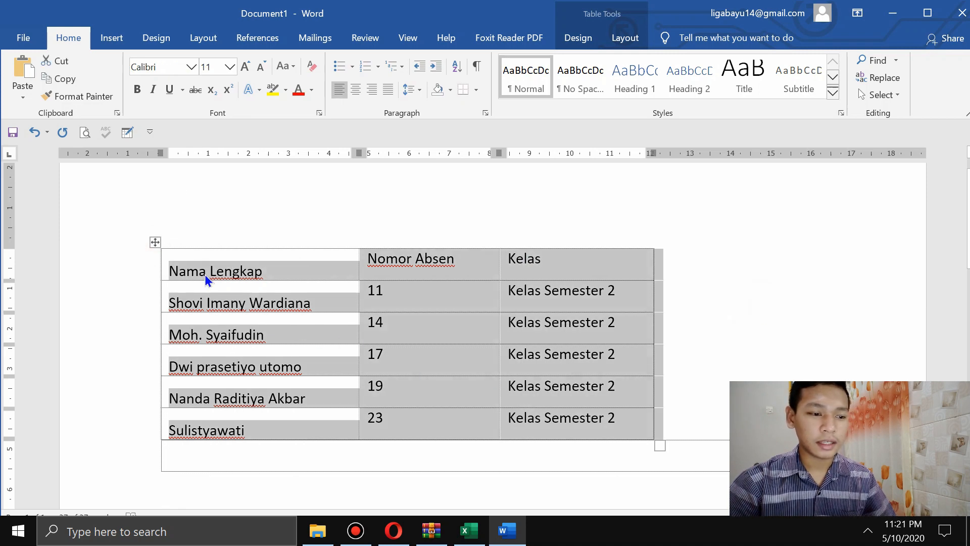
click(618, 46)
click(589, 45)
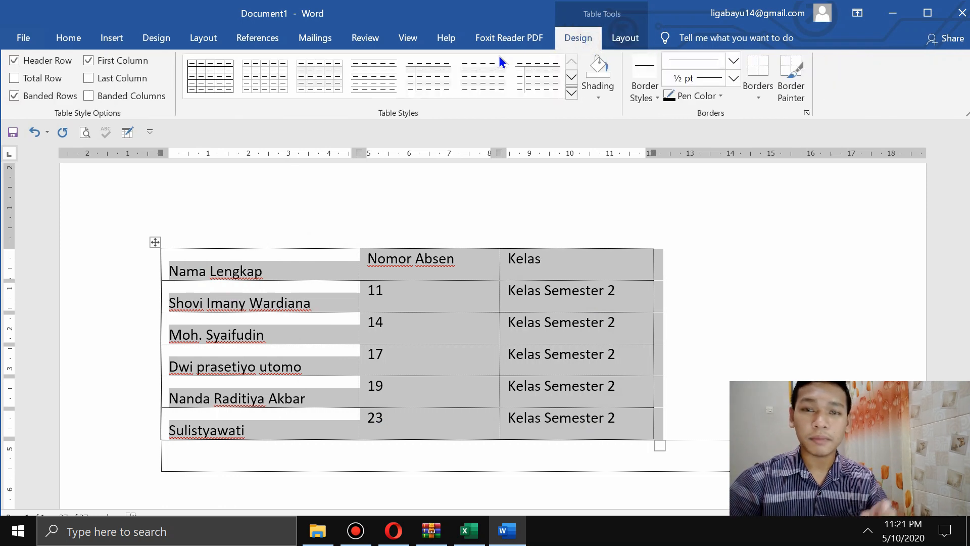
click(572, 94)
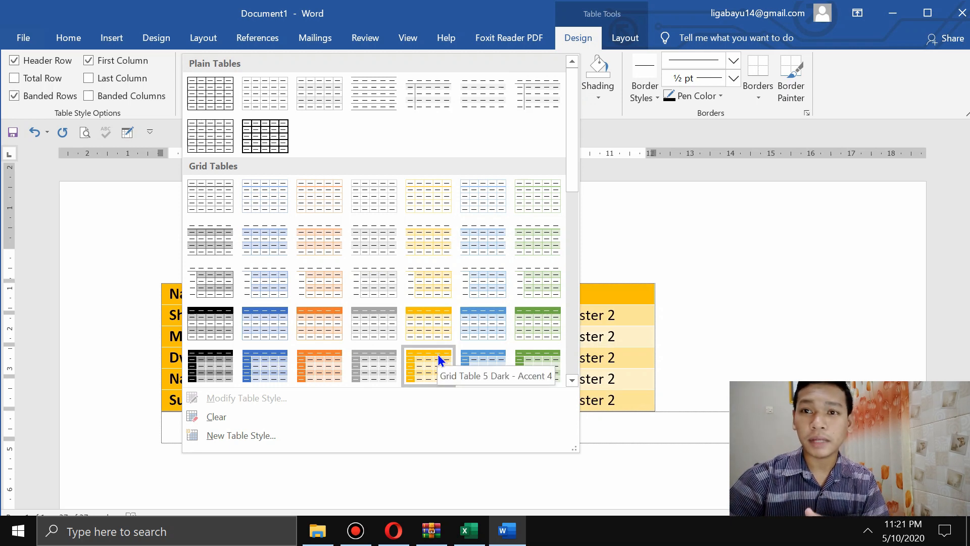
click(205, 100)
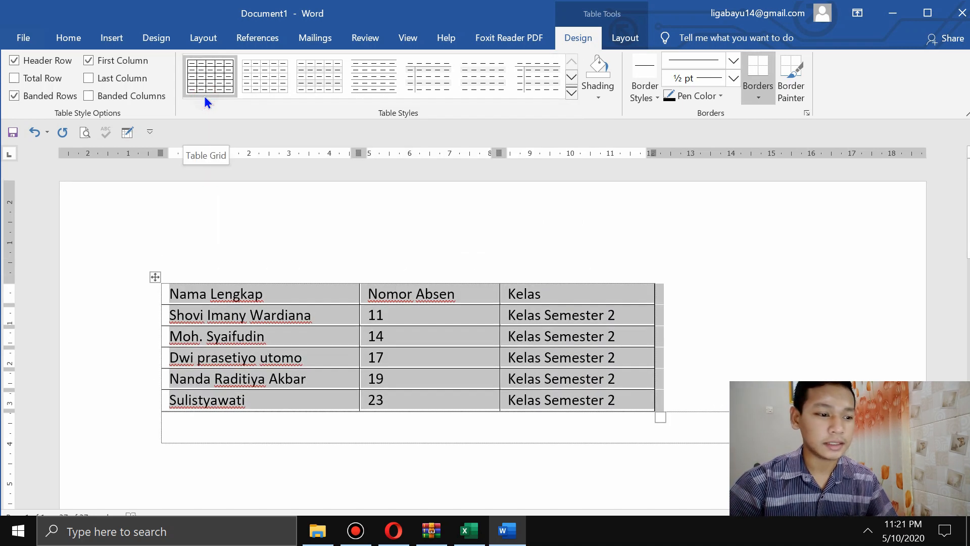
click(335, 223)
click(789, 356)
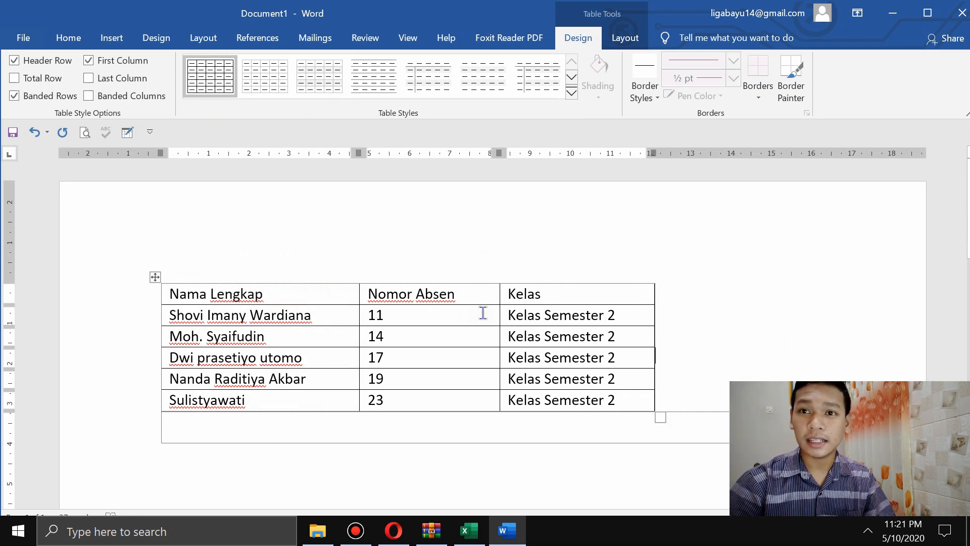
Center the text of the whole Nomor Absen column horizontally and vertically in its cells.
scroll(499, 306, up, 3)
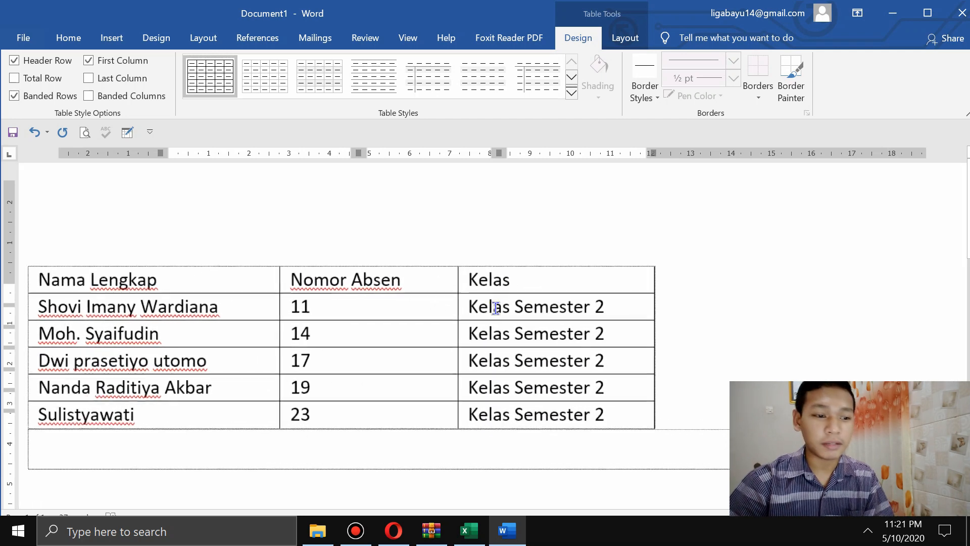
drag(602, 508, 479, 501)
scroll(837, 314, down, 1)
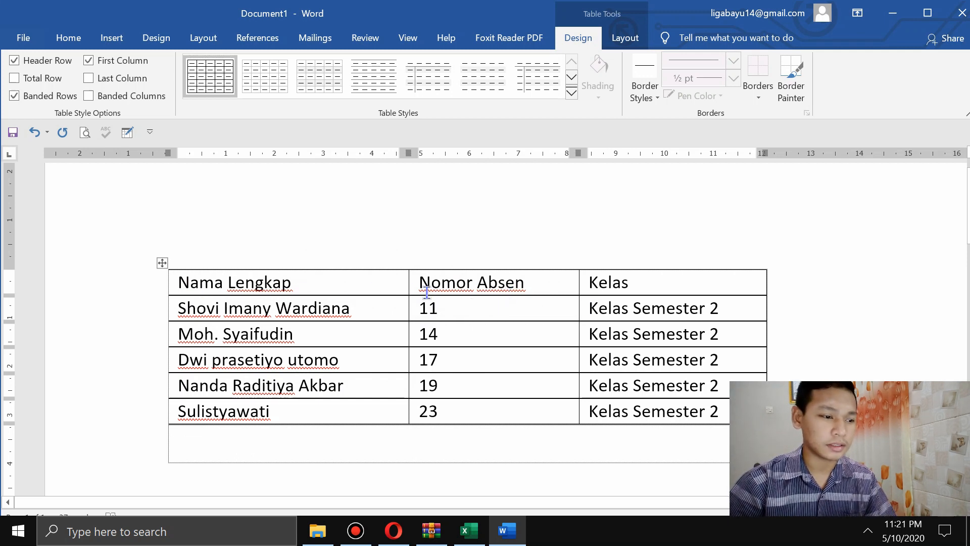
click(420, 278)
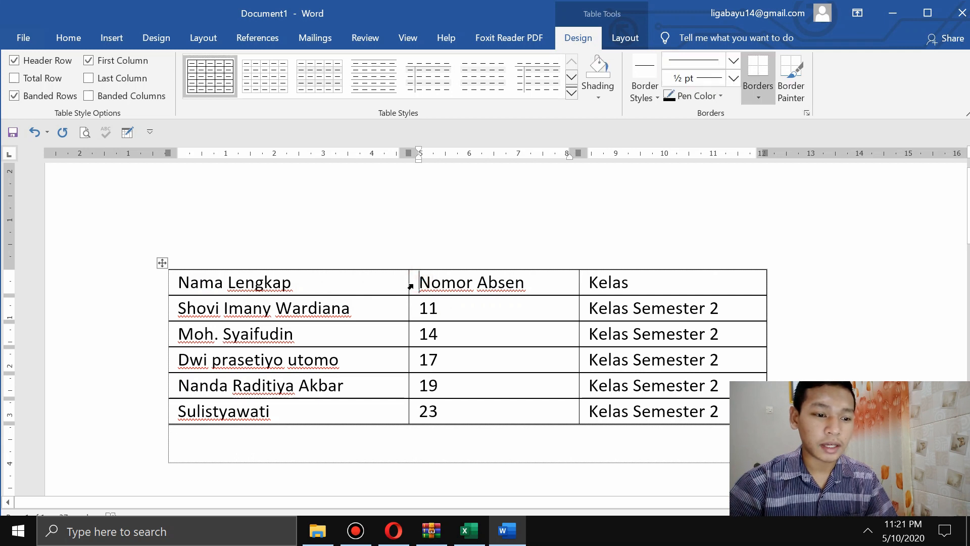
drag(413, 292, 469, 417)
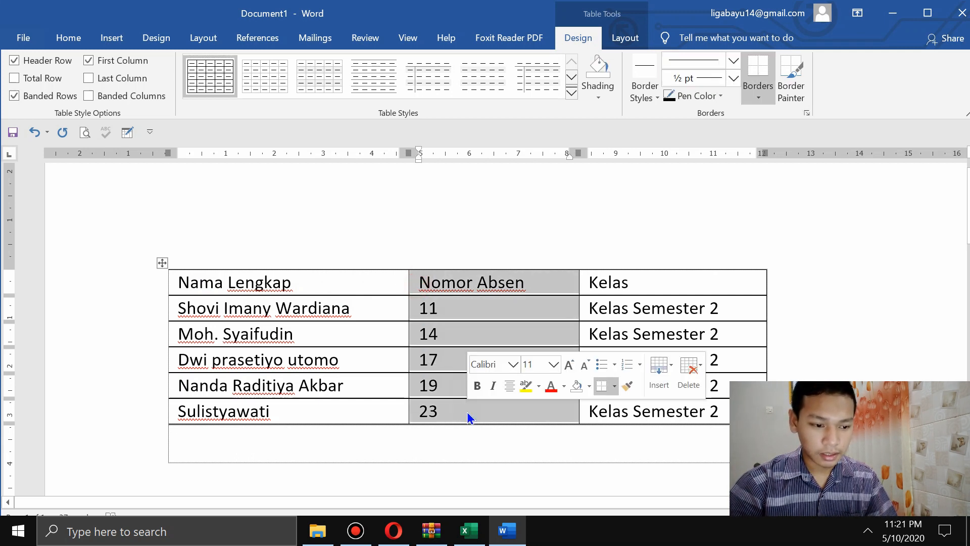
click(627, 40)
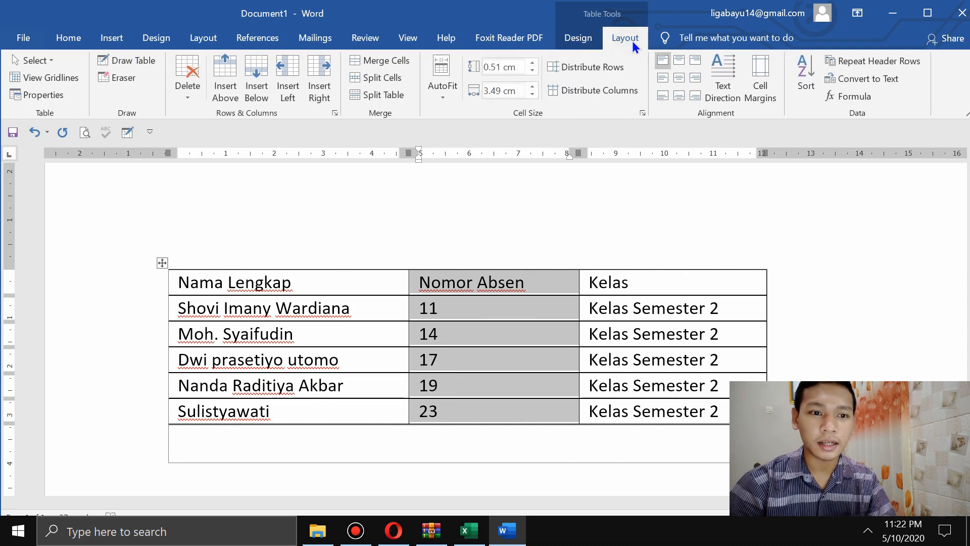
click(684, 80)
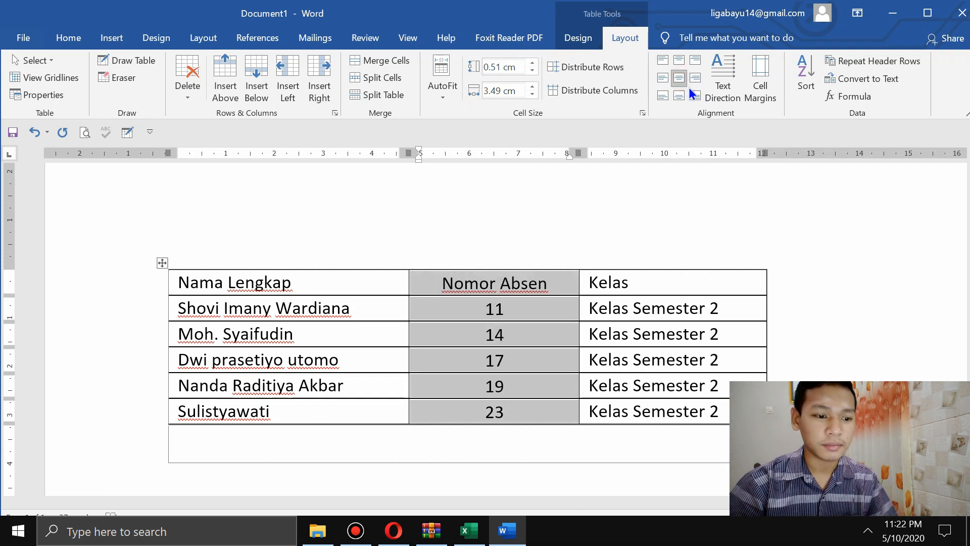
click(812, 198)
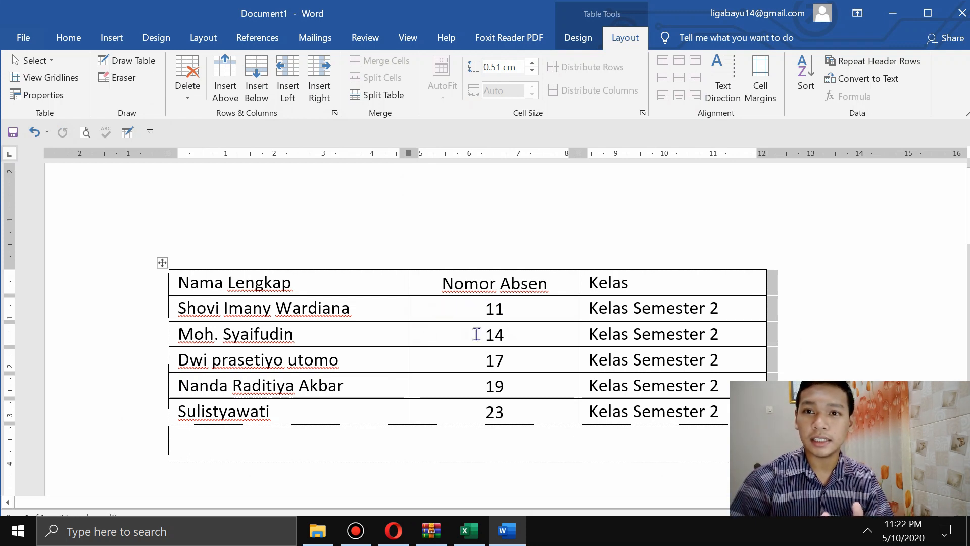
Narrow the Nomor Absen column to end at about 7.3 cm on the ruler and the Kelas column at about 10.5 cm.
drag(575, 153, 530, 154)
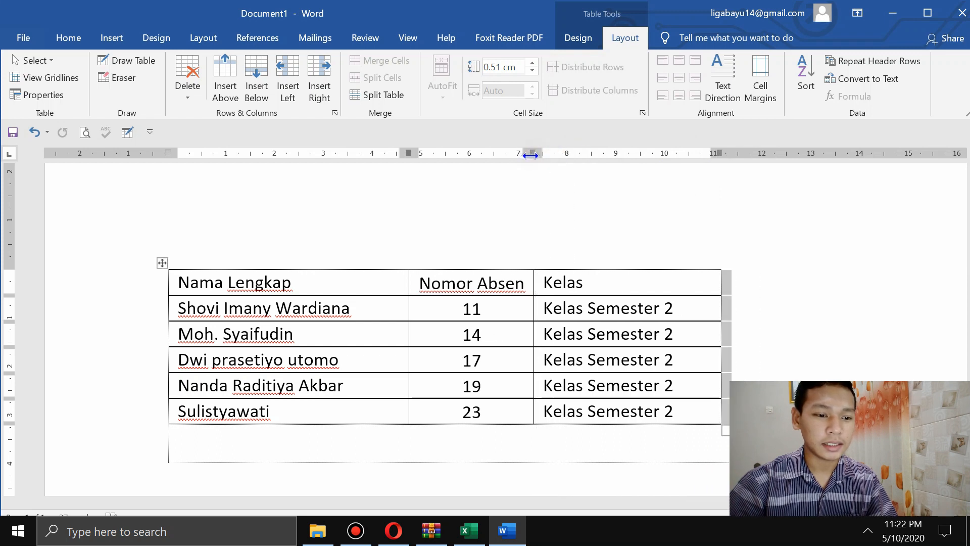
drag(715, 158, 690, 158)
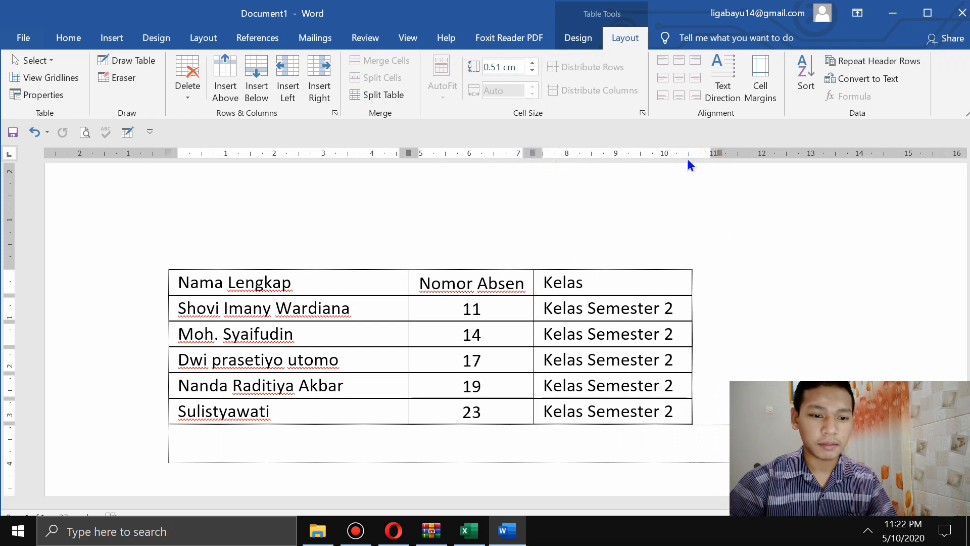
click(818, 241)
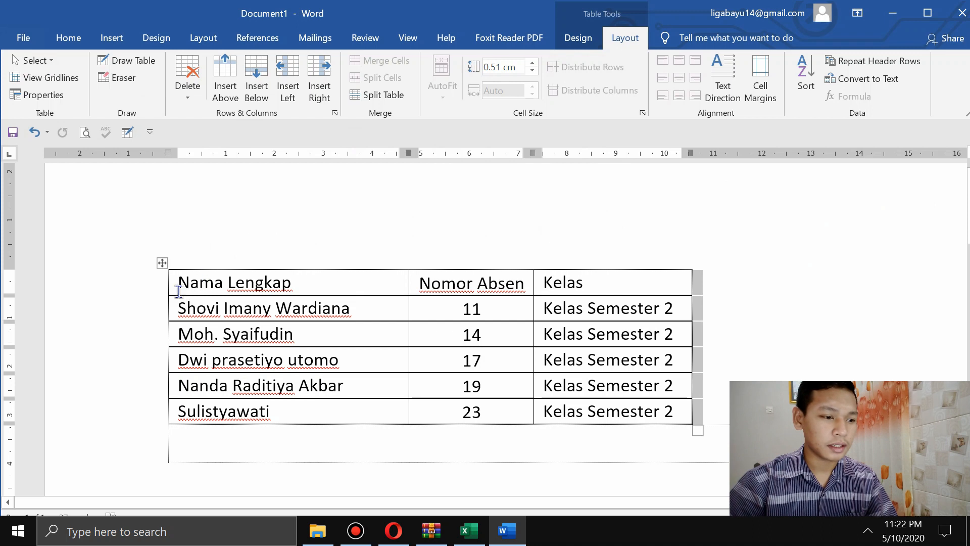
Make the text of the table's header row bold.
drag(177, 281, 629, 284)
click(639, 331)
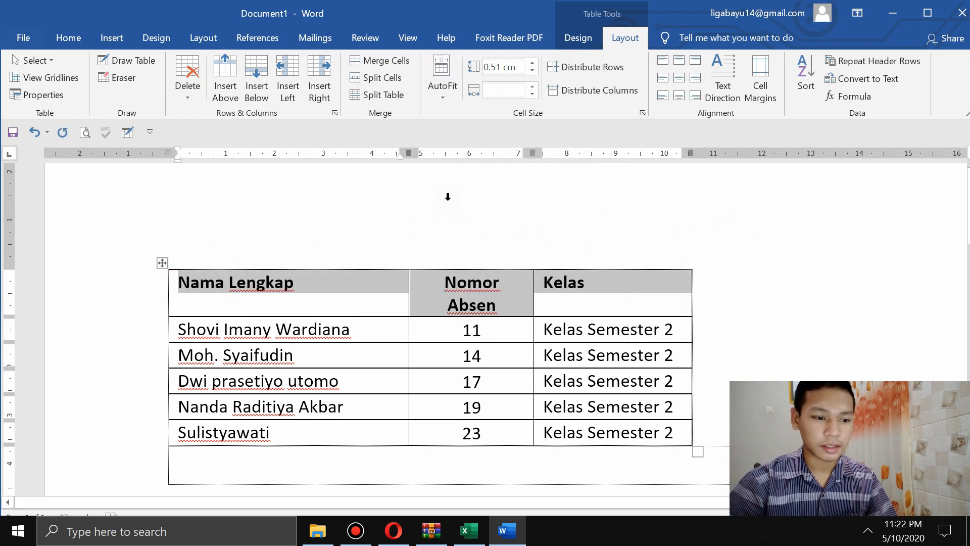
drag(530, 162, 543, 157)
click(799, 329)
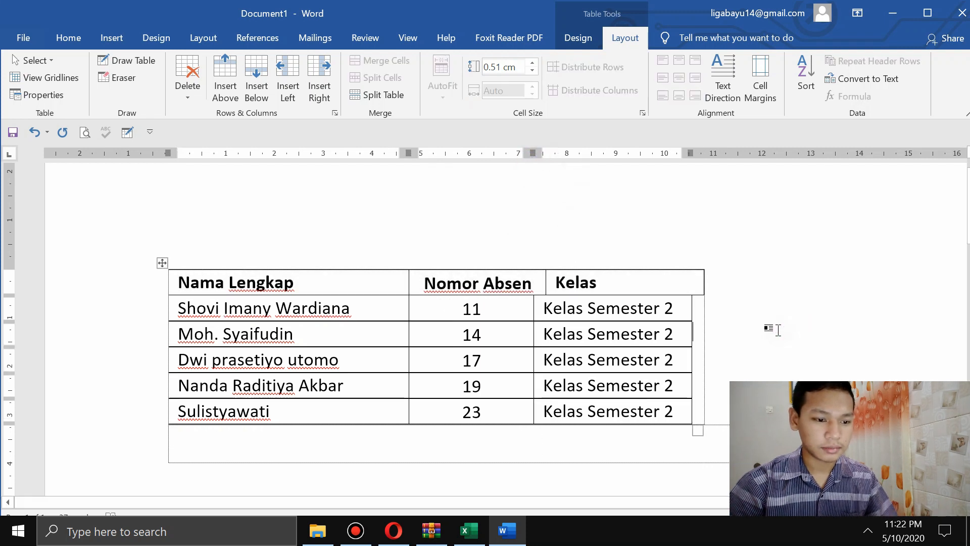
key(ctrl+z)
Widen the Nomor Absen column across all rows to end at about 7.8 cm on the ruler.
click(788, 309)
drag(540, 158, 557, 158)
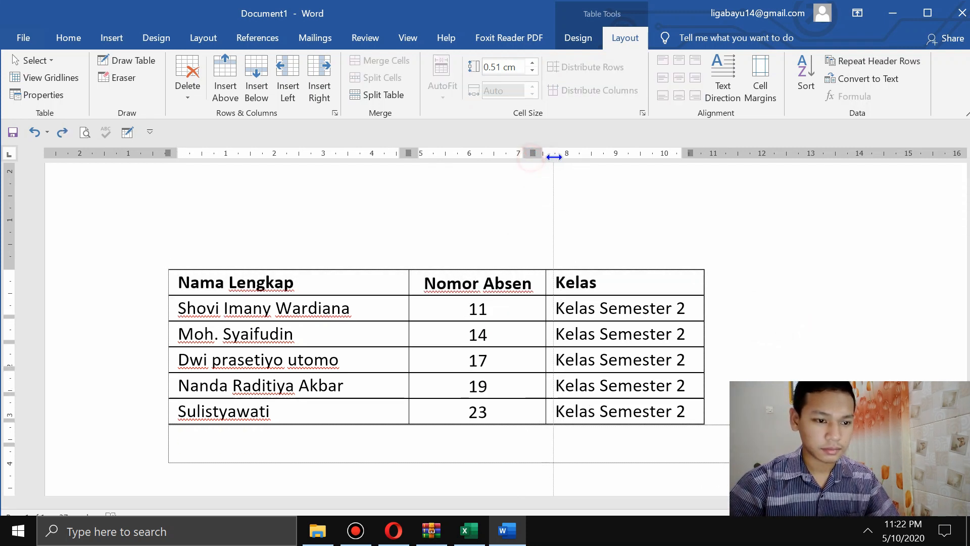
right_click(876, 256)
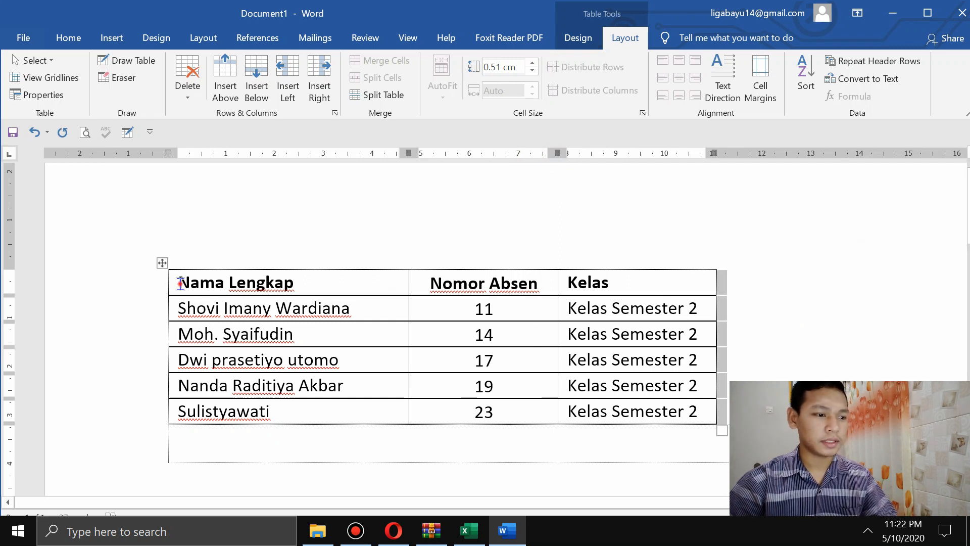
Center the header row's text horizontally and vertically in its cells, and clear the selection.
drag(178, 282, 682, 276)
click(683, 79)
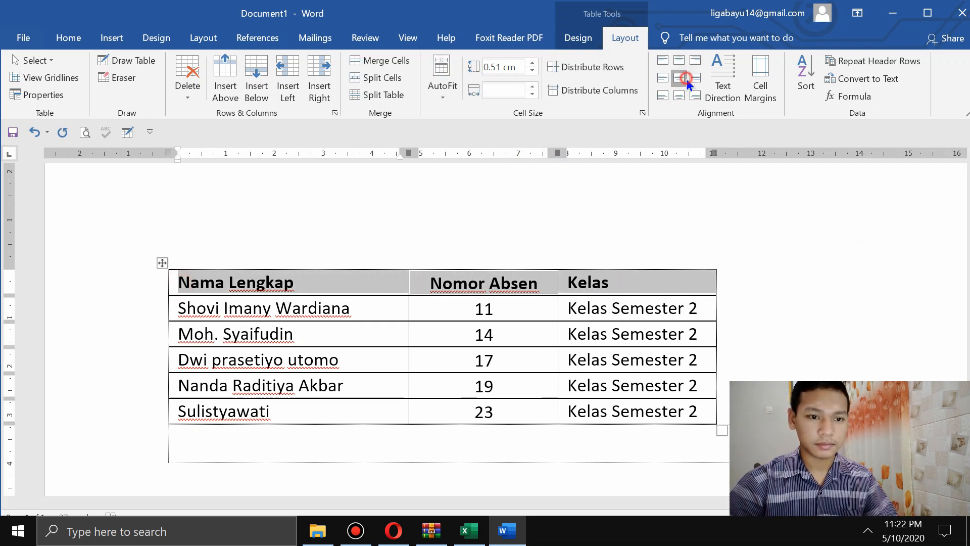
click(757, 249)
Select the whole table and center it between the page margins.
scroll(812, 317, down, 8)
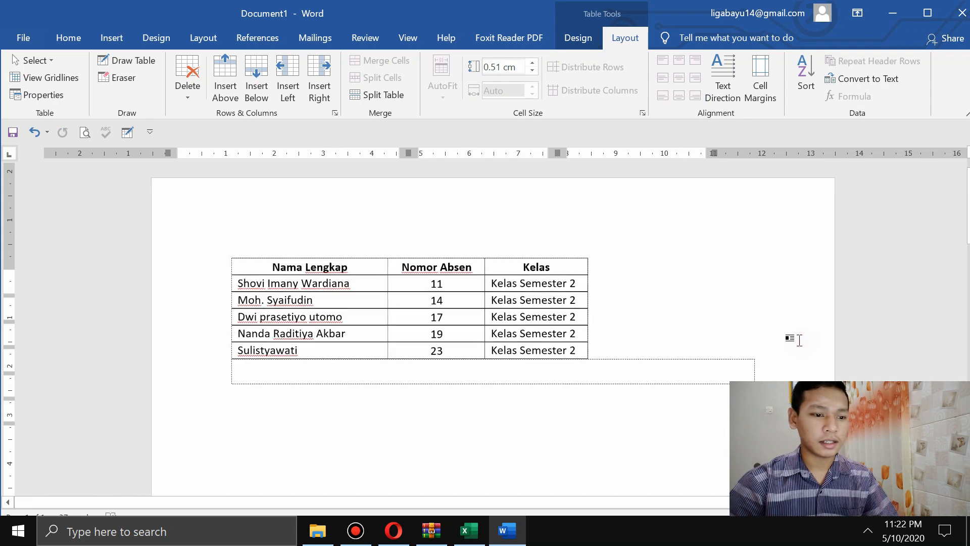
scroll(680, 307, up, 1)
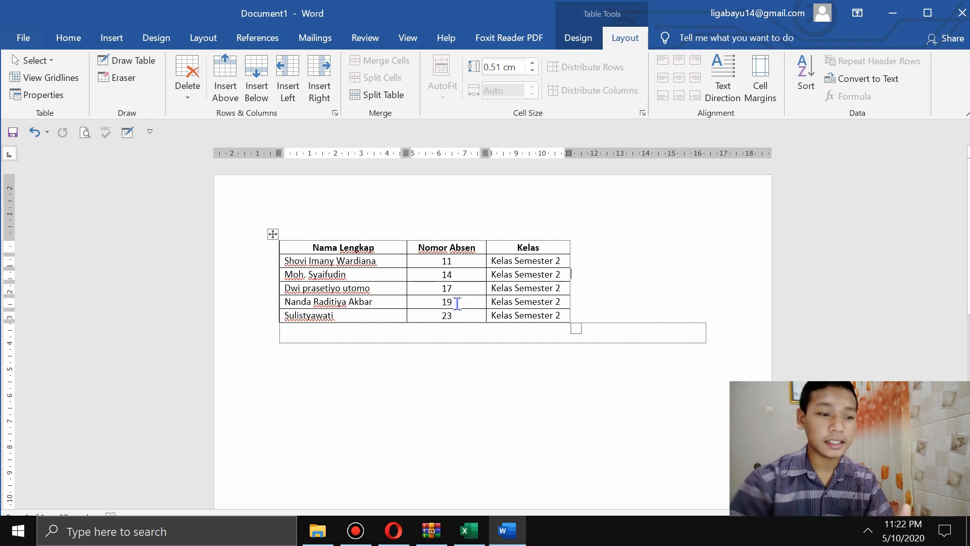
click(376, 411)
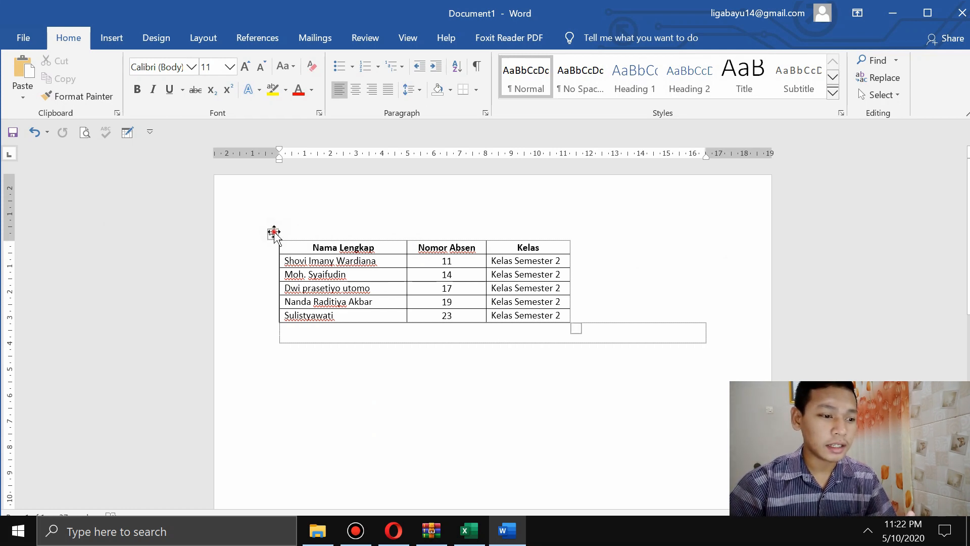
click(273, 232)
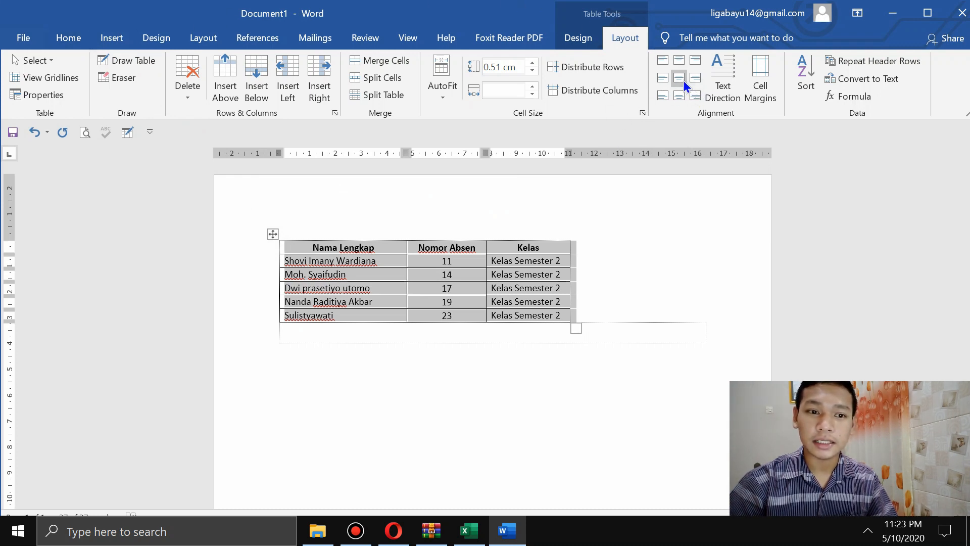
click(75, 40)
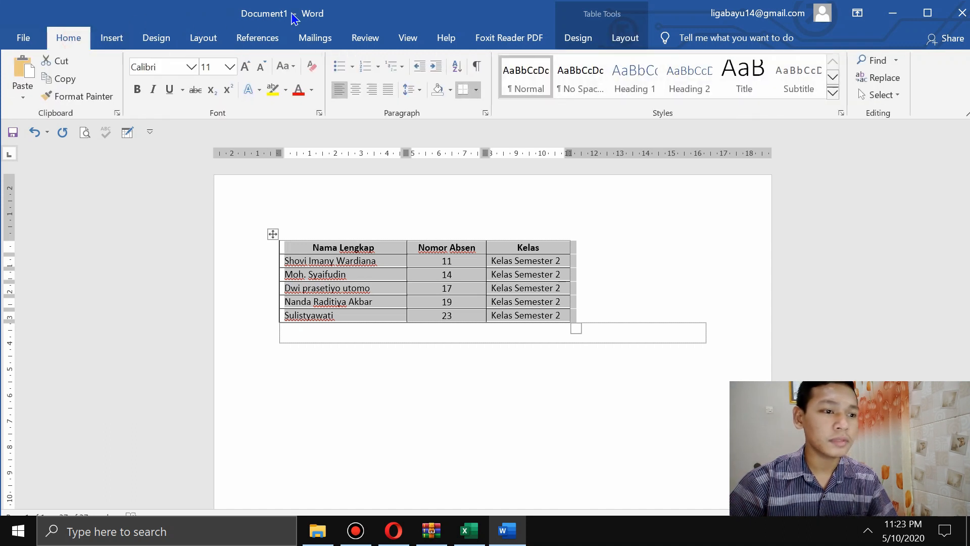
click(371, 90)
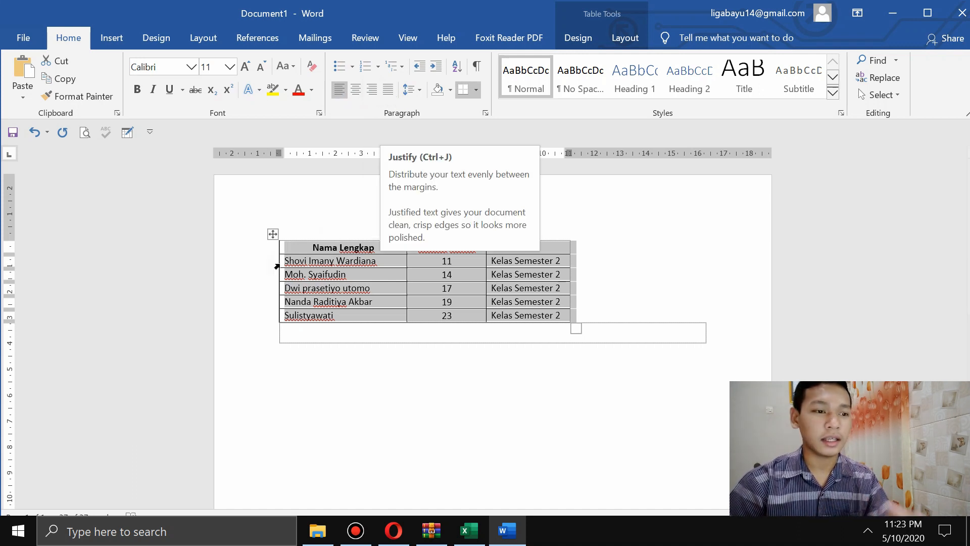
click(356, 90)
click(435, 422)
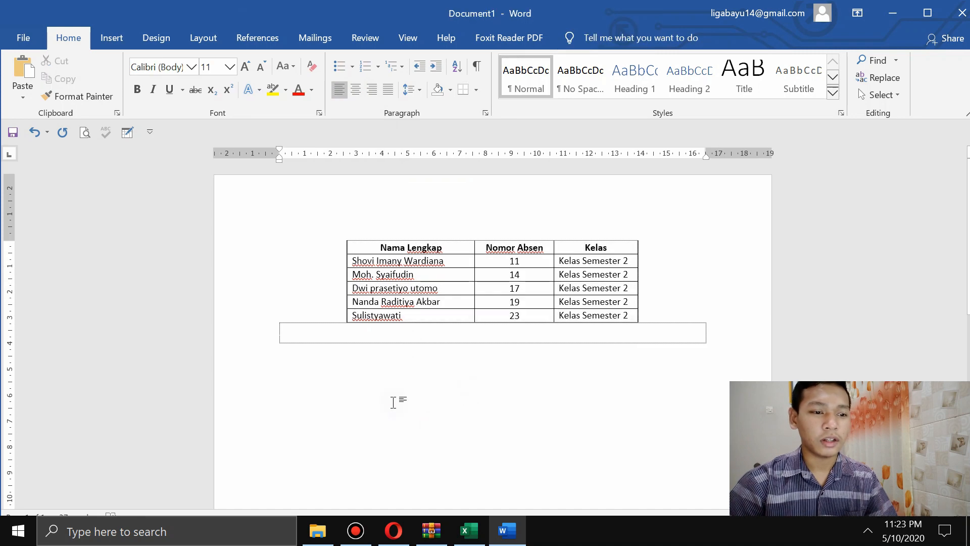
Open the page header above the table and enter the title BIODATA MAHASISWA.
scroll(481, 303, up, 1)
scroll(483, 305, up, 1)
scroll(468, 304, up, 1)
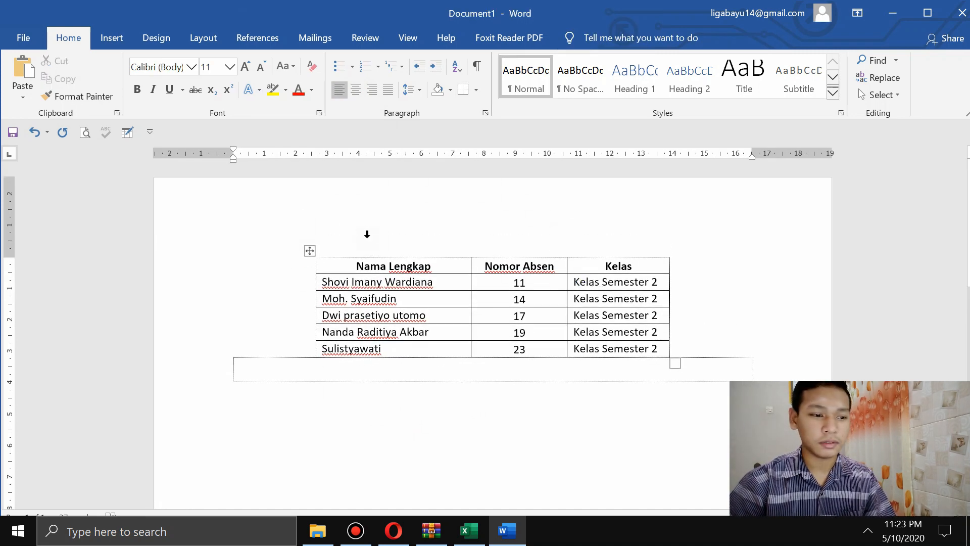
click(342, 245)
double_click(367, 224)
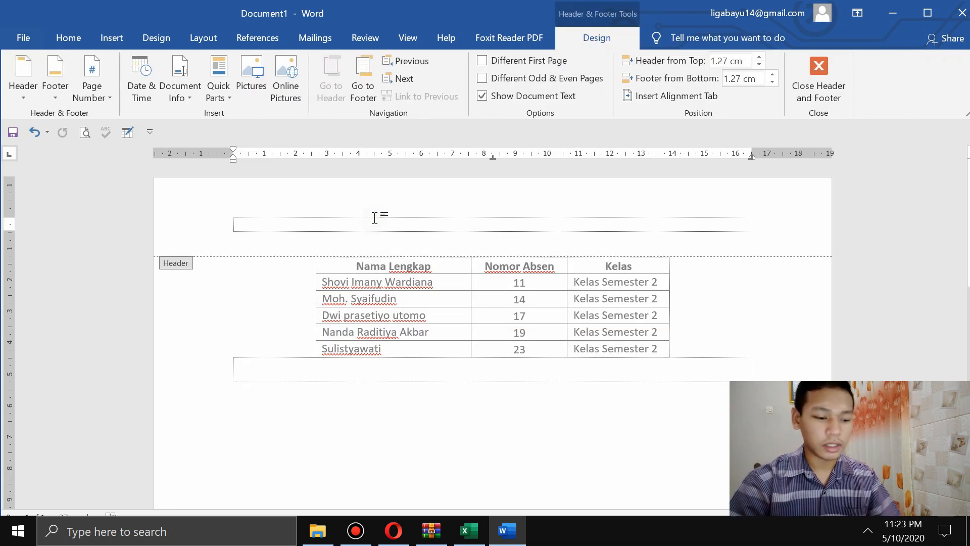
text(BIODAT)
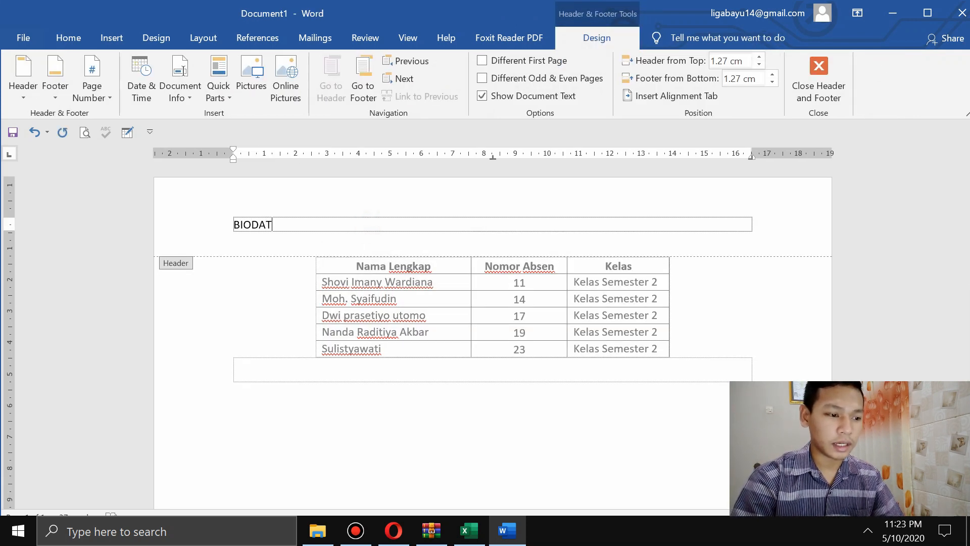
text(A MAHASI)
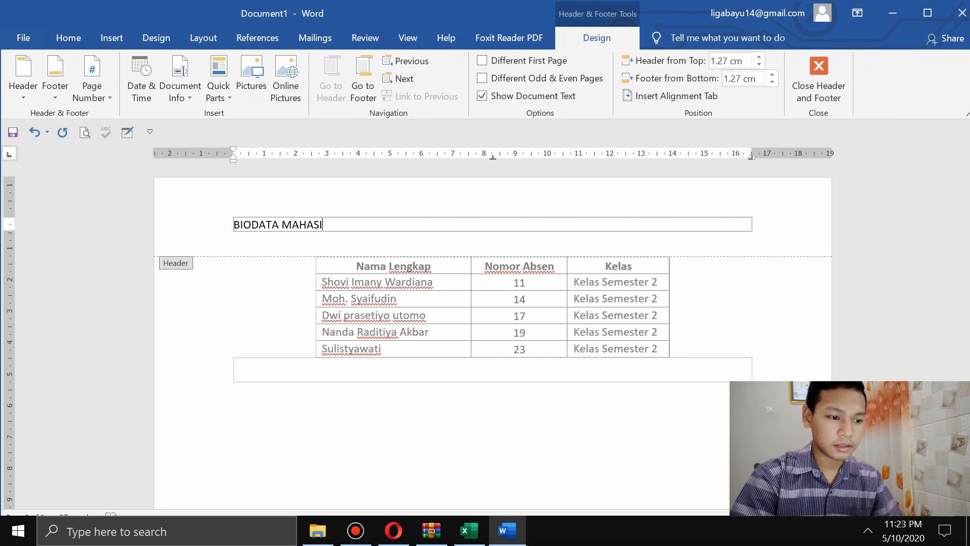
text(SWA)
Center the BIODATA MAHASISWA header title, make it bold, and return to the document body.
triple_click(380, 217)
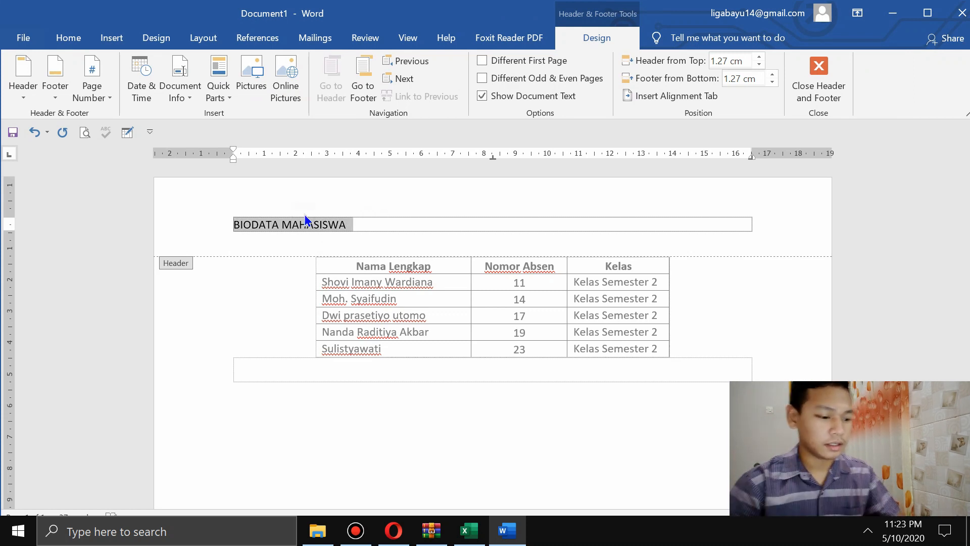
click(65, 36)
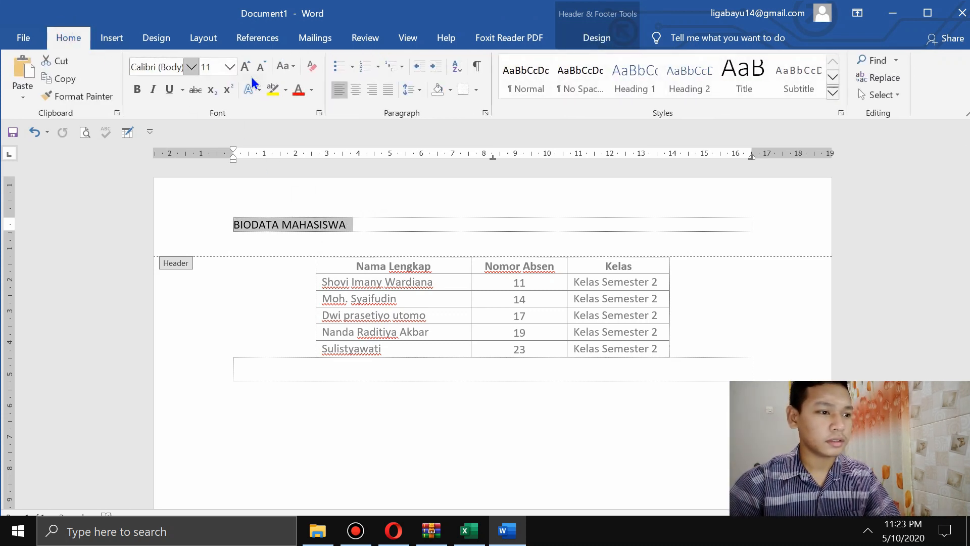
click(355, 89)
click(137, 90)
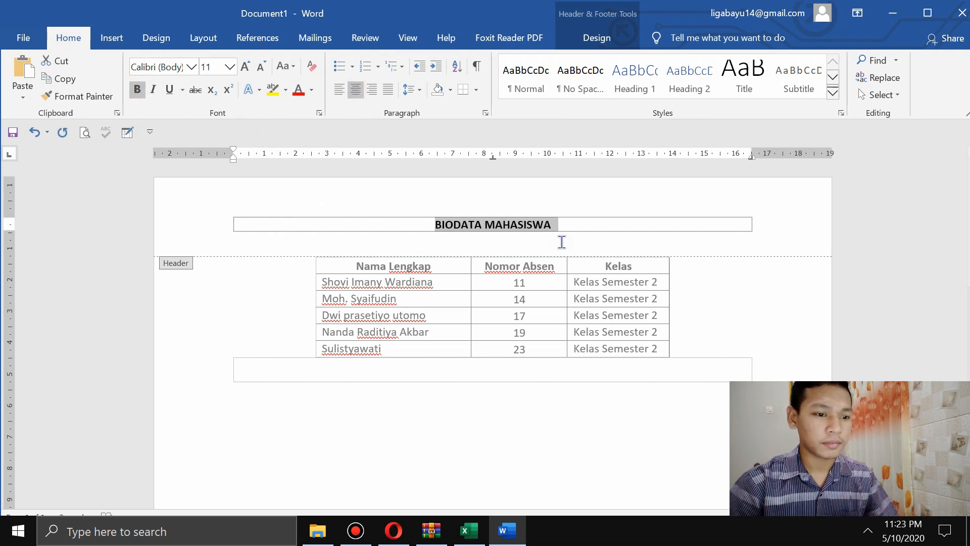
double_click(737, 376)
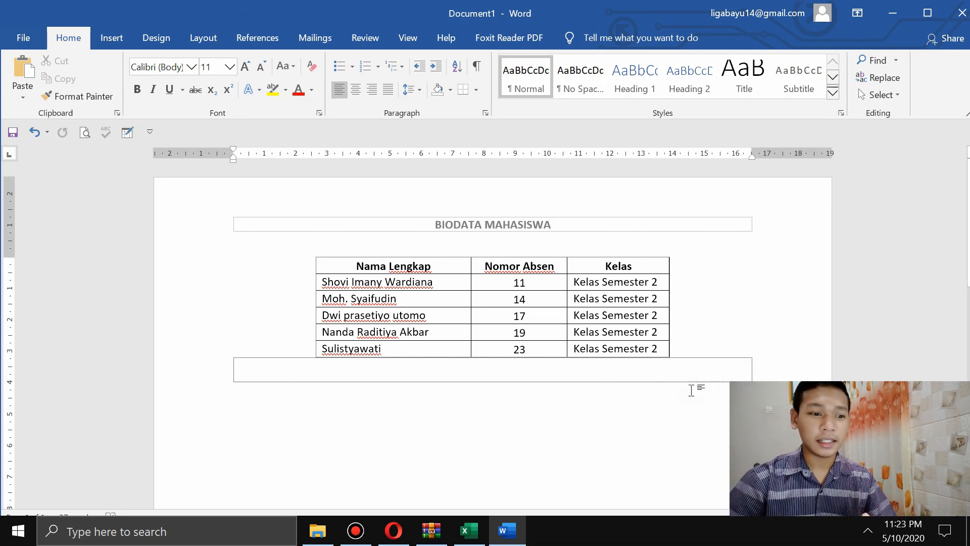
Review the response worksheet in Excel and the BIODATA MAHASISWA form in Opera, and return to the Word document.
click(469, 531)
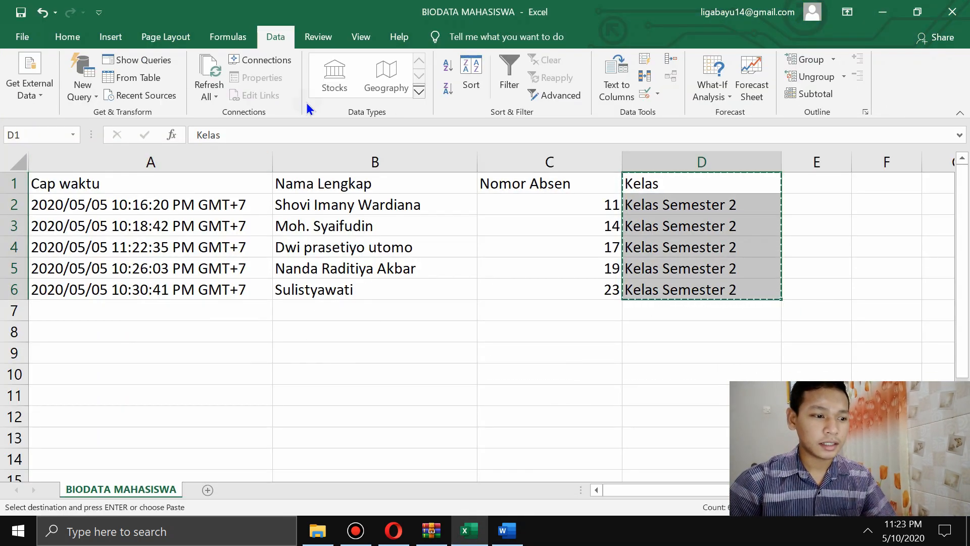
click(523, 532)
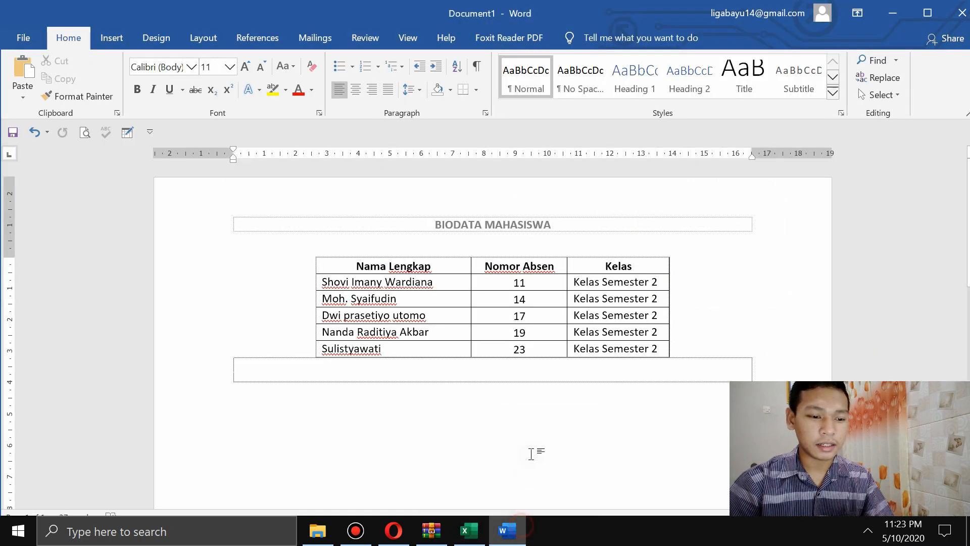
click(589, 424)
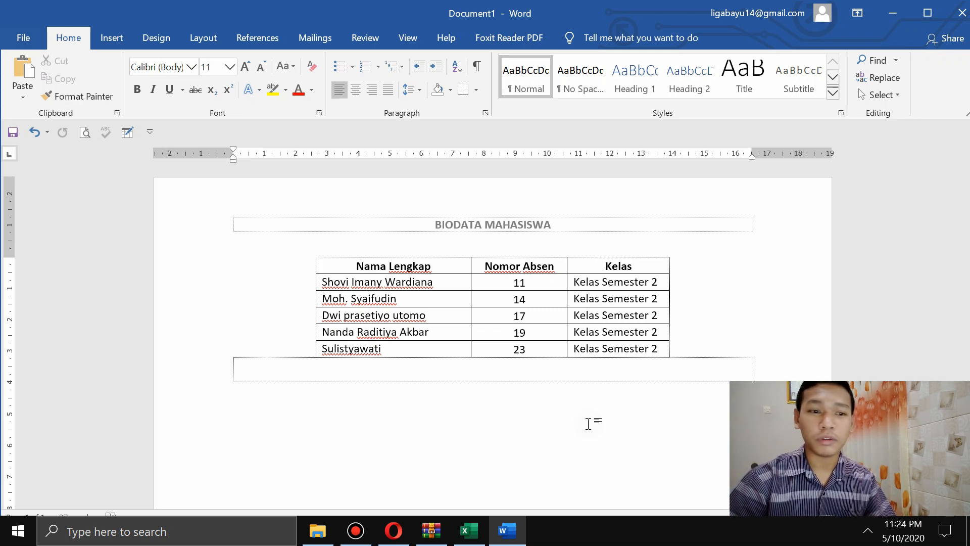
click(512, 384)
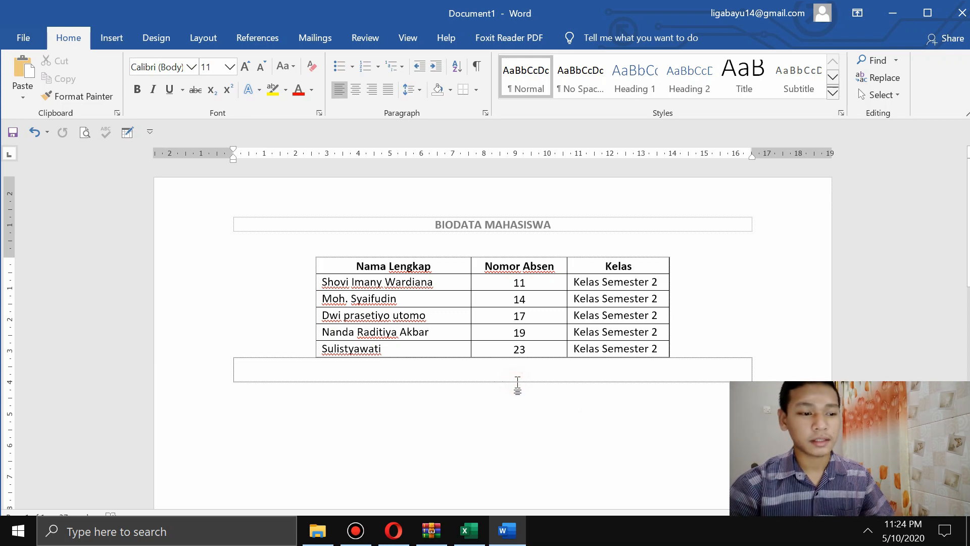
click(392, 530)
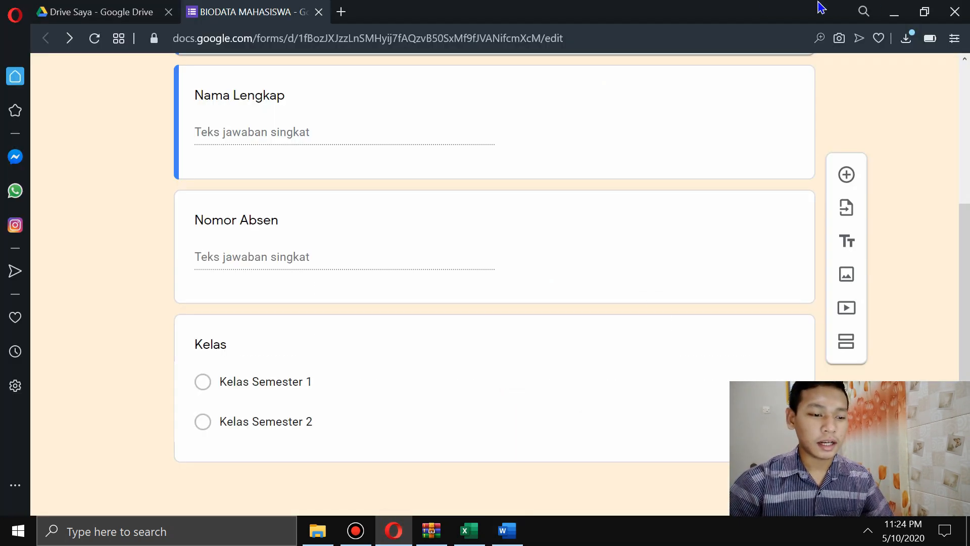
scroll(447, 229, up, 4)
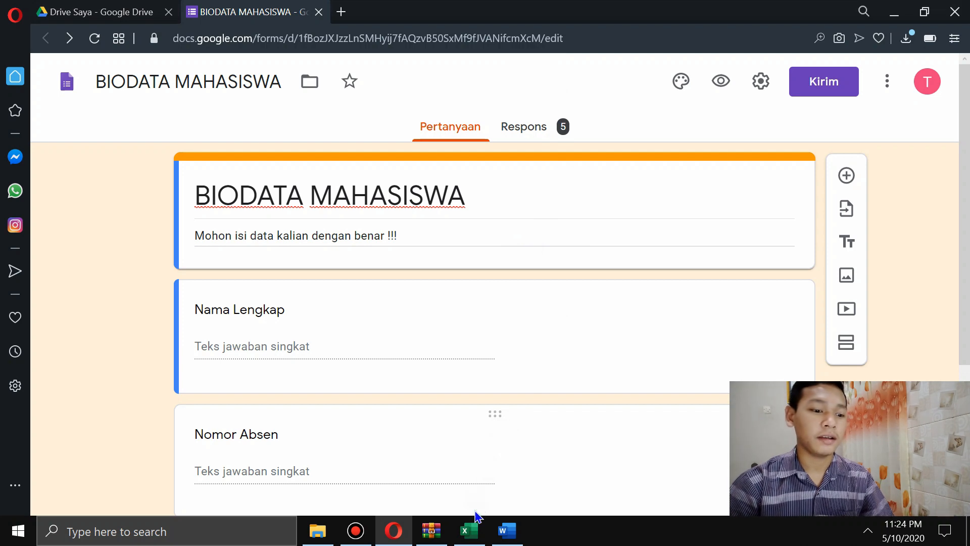
click(470, 530)
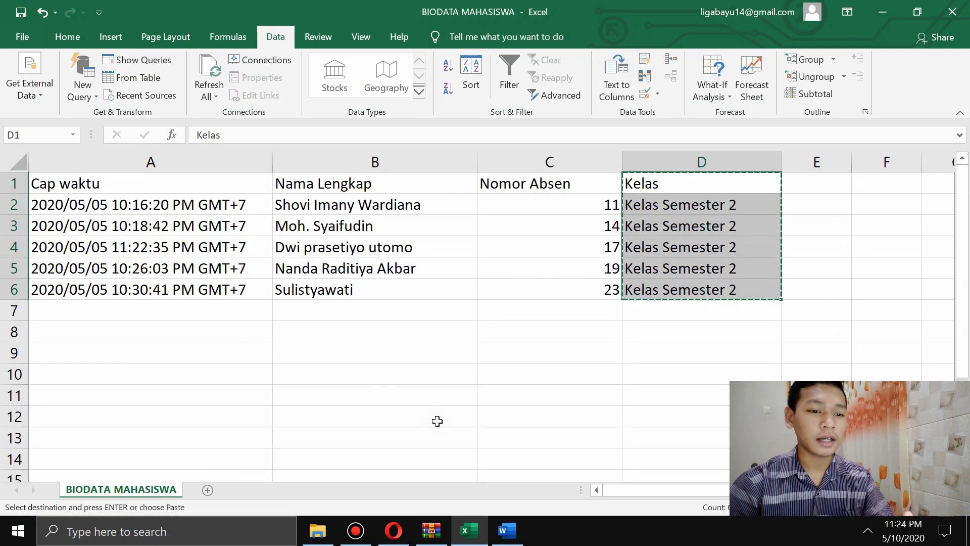
click(502, 531)
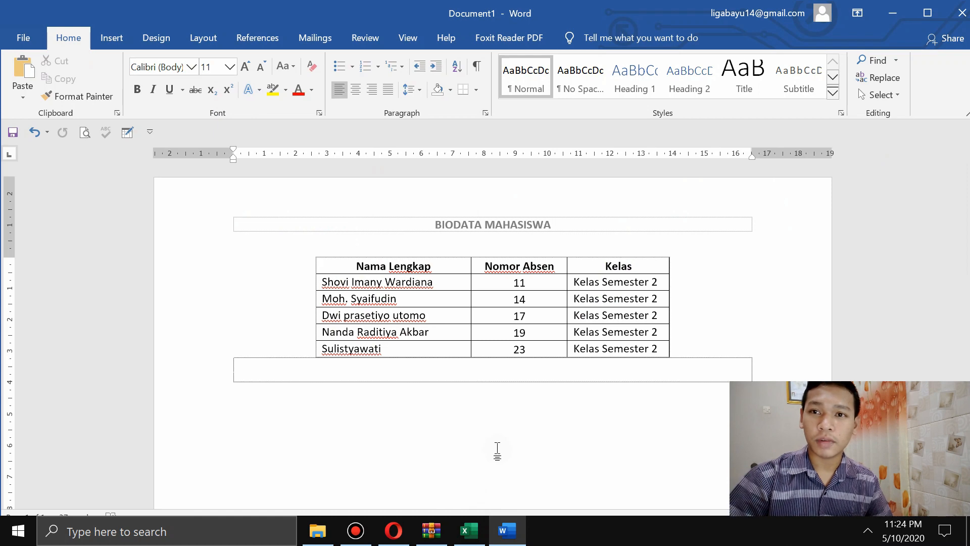
click(357, 537)
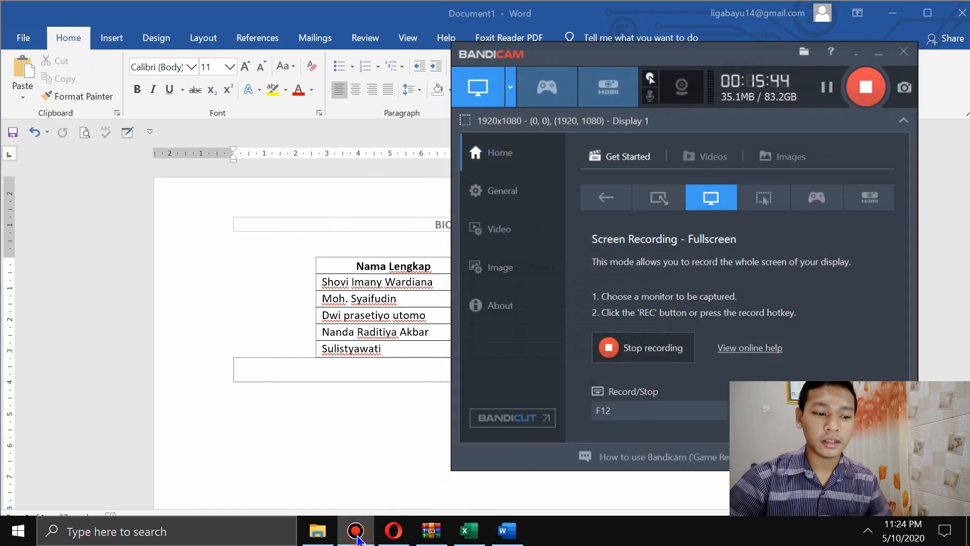